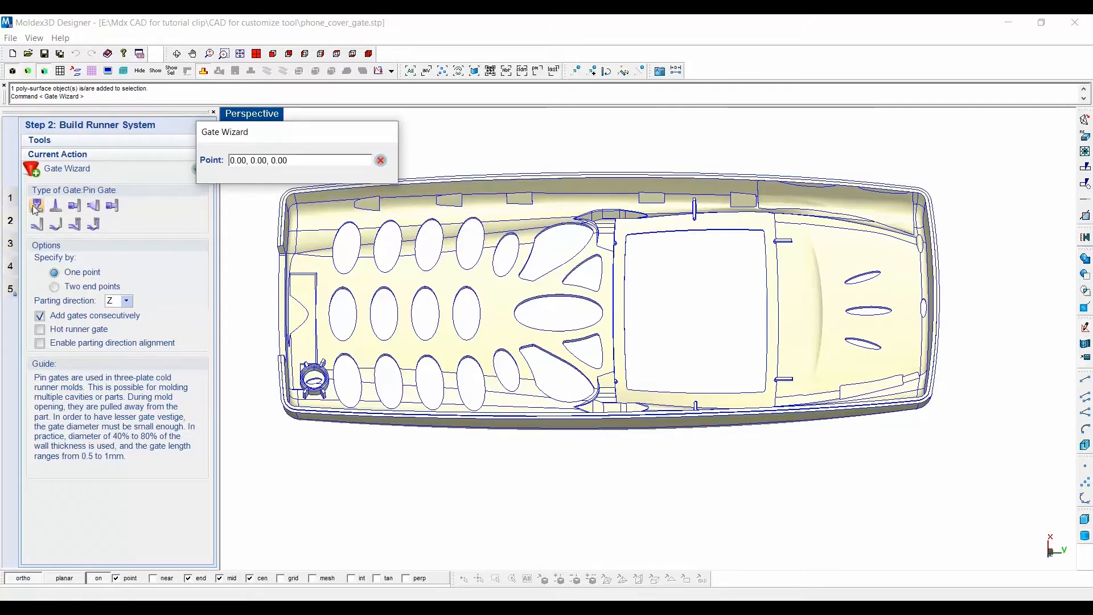
Place a one-point pin gate on the cover's inner face, between the keypad holes and the large horizontal oval opening
{"action": "middle_click_drag", "start_coordinate": [530, 293], "coordinate": [556, 302]}
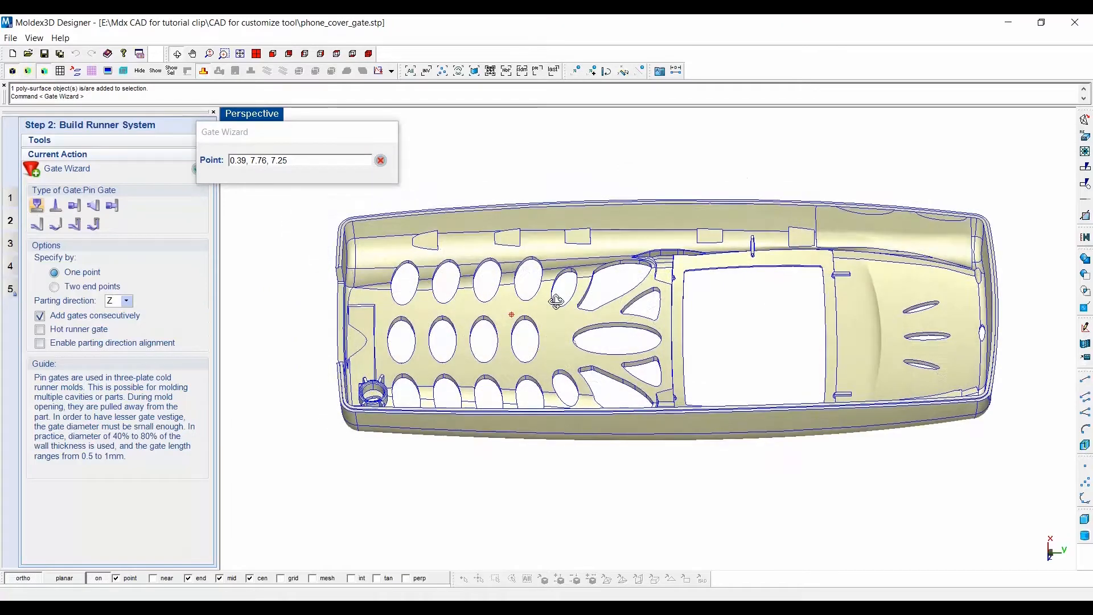
{"action": "scroll", "coordinate": [551, 336], "scroll_direction": "up", "scroll_amount": 2}
{"action": "left_click", "coordinate": [556, 337]}
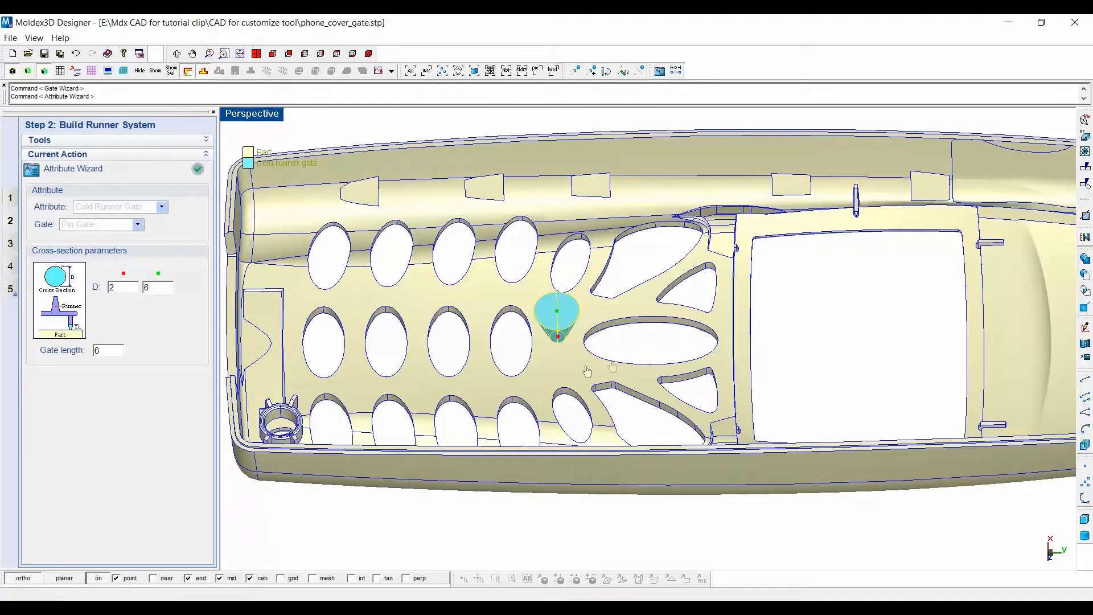
Set the pin gate's diameters to 3 at the part end and 7 at the runner end, with a gate length of 8
{"action": "right_click_drag", "start_coordinate": [445, 384], "coordinate": [403, 366]}
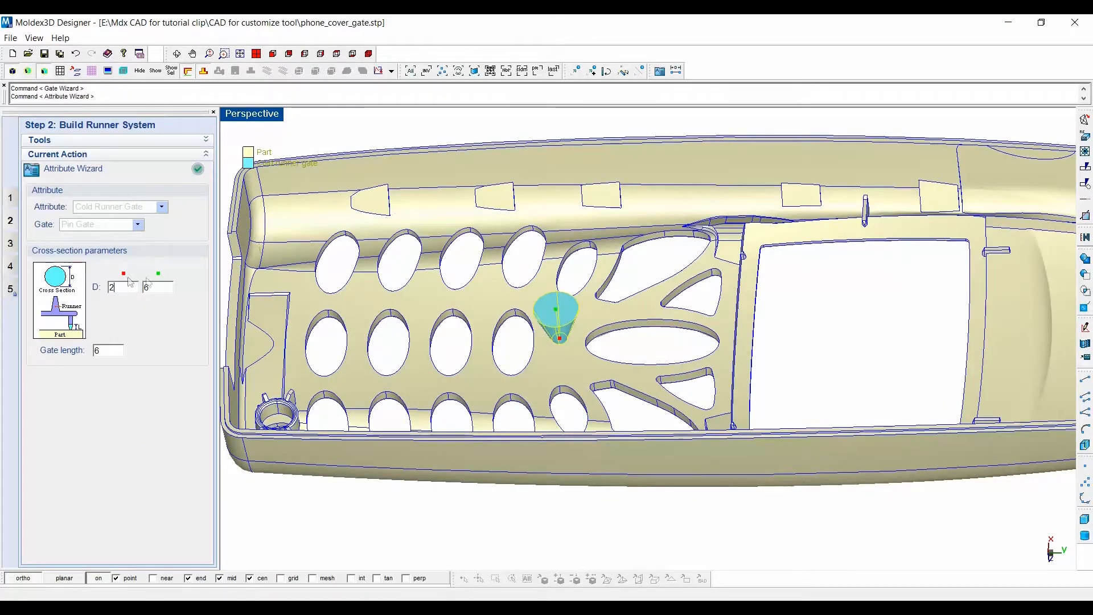
{"action": "mouse_move", "coordinate": [594, 357]}
{"action": "right_mouse_down"}
{"action": "mouse_move", "coordinate": [583, 344]}
{"action": "mouse_move", "coordinate": [569, 350]}
{"action": "mouse_move", "coordinate": [597, 349]}
{"action": "right_mouse_up"}
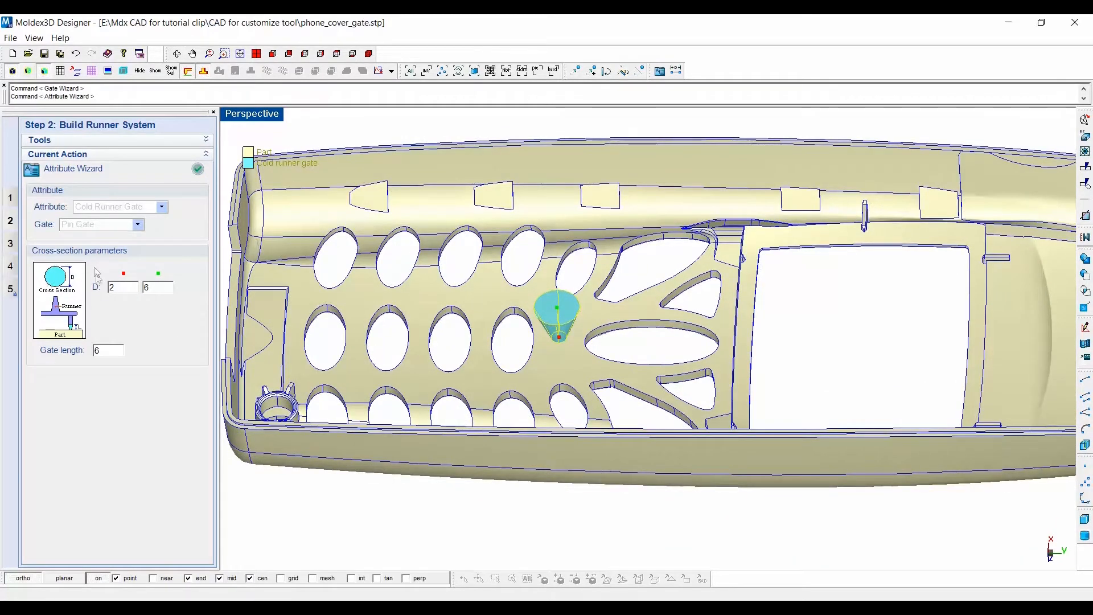
{"action": "left_click", "coordinate": [123, 287]}
{"action": "key", "text": "BackSpace"}
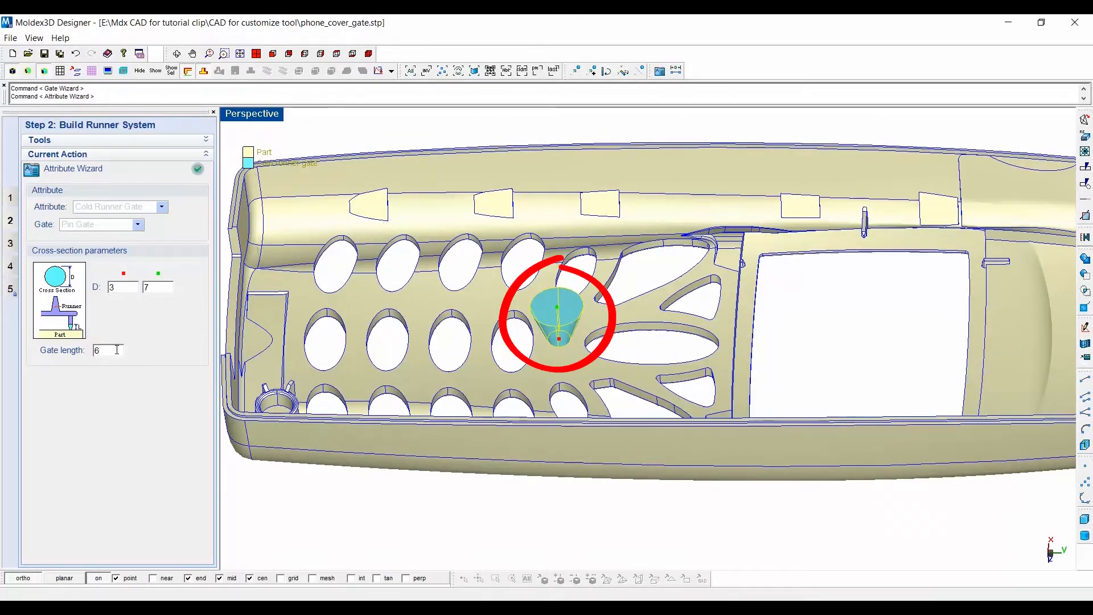
{"action": "key", "text": "Return"}
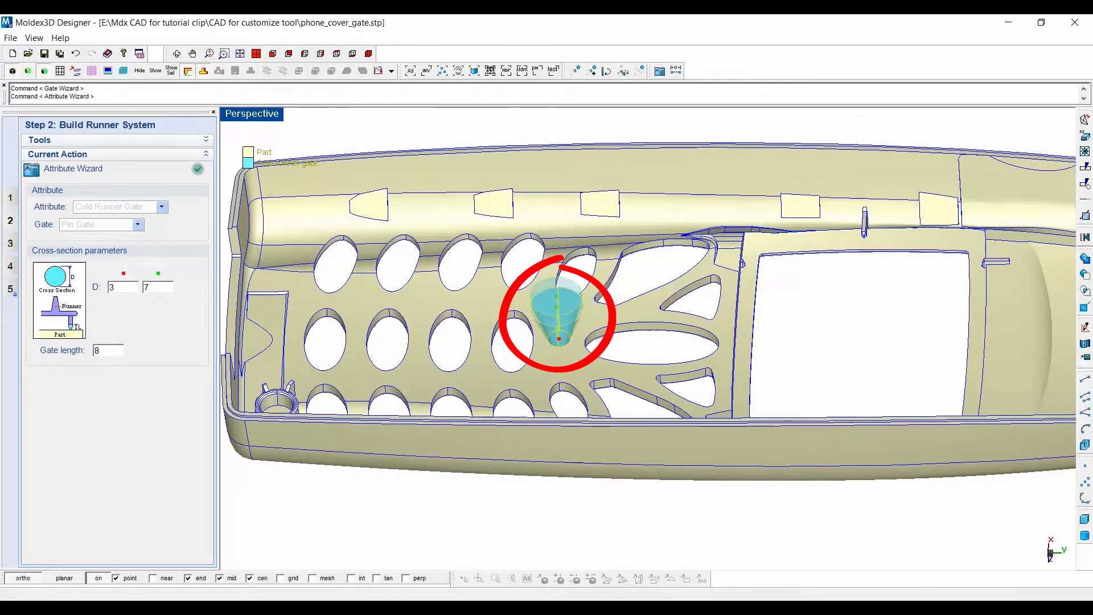
{"action": "right_click_drag", "start_coordinate": [498, 338], "coordinate": [515, 366]}
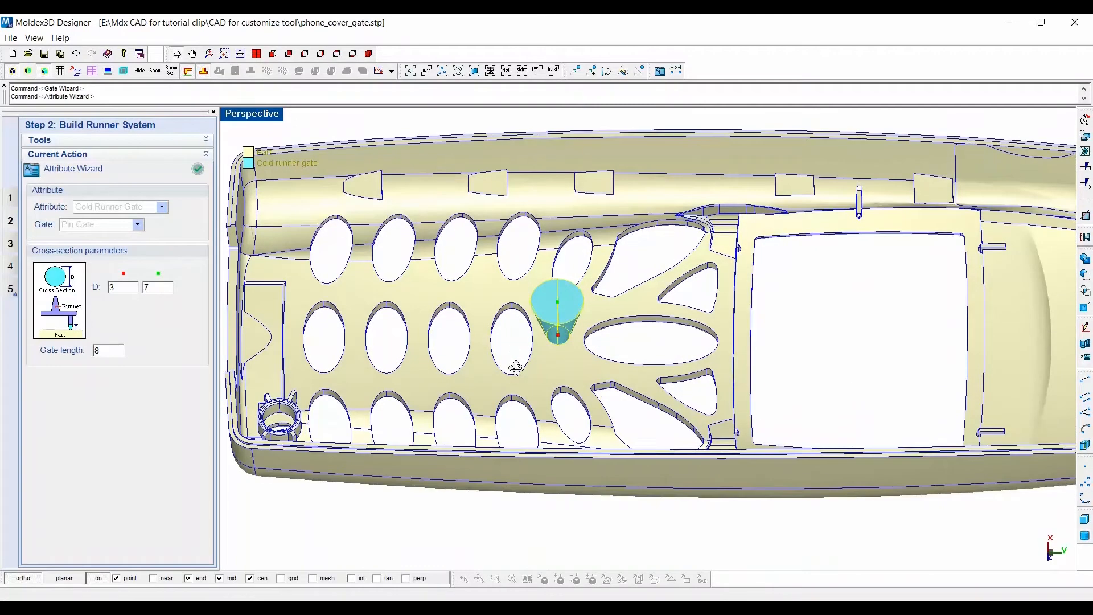
{"action": "left_click", "coordinate": [197, 168]}
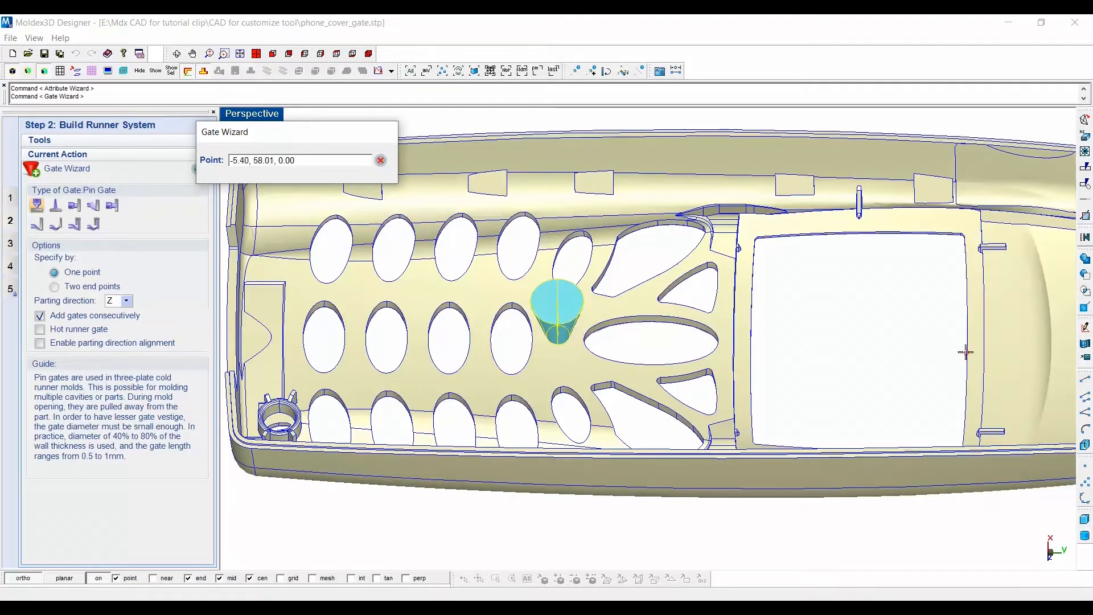
Place a second pin gate between the screen opening and the three narrow slots, and finish adding gates
{"action": "right_click_drag", "start_coordinate": [996, 347], "coordinate": [939, 358]}
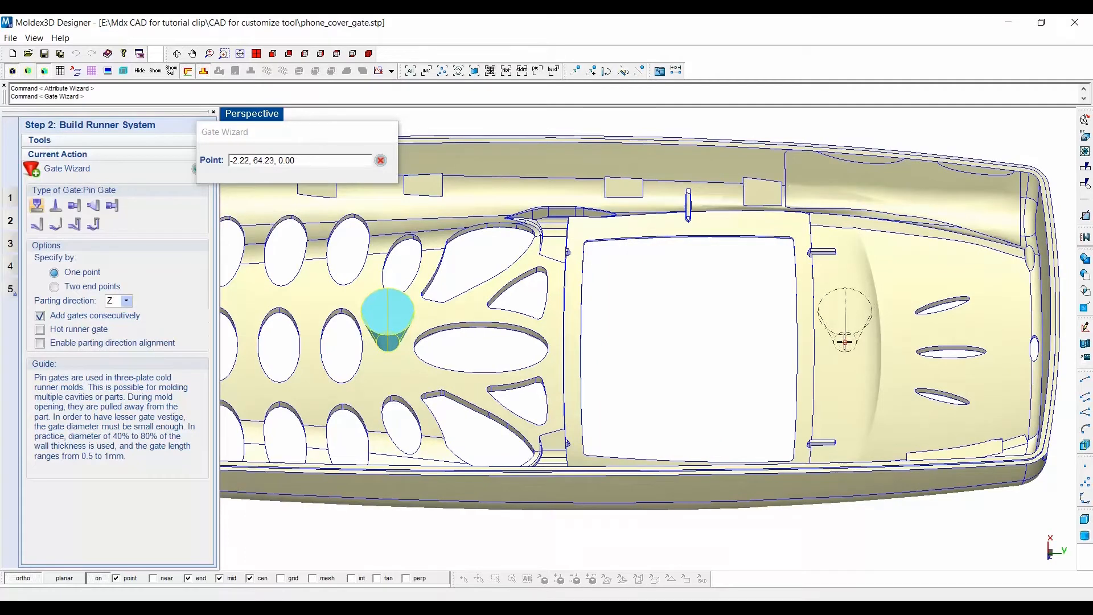
{"action": "left_click", "coordinate": [845, 342]}
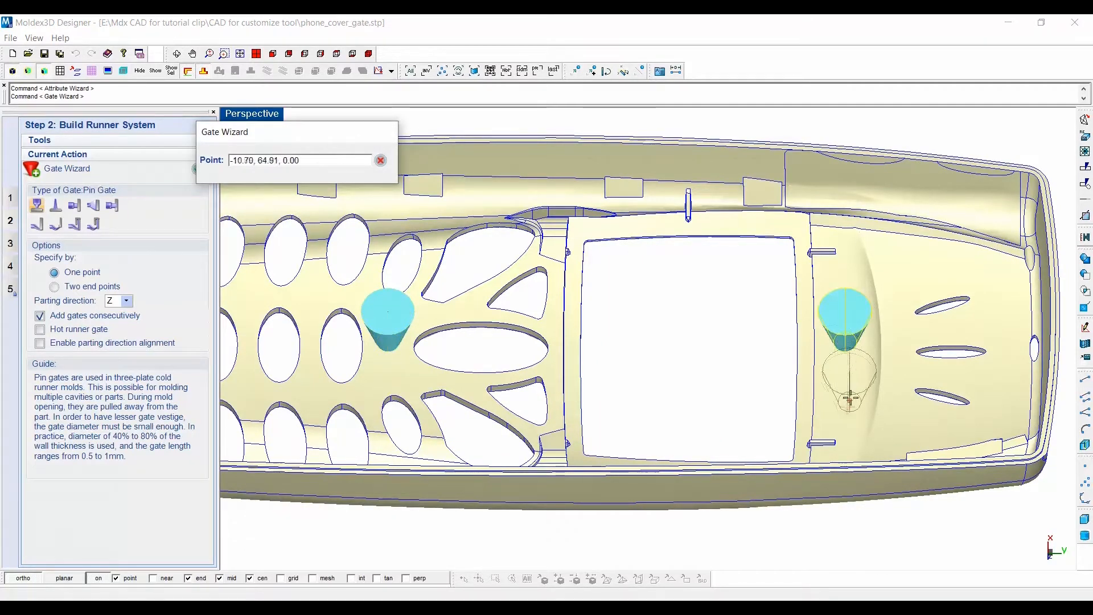
{"action": "left_click", "coordinate": [381, 161]}
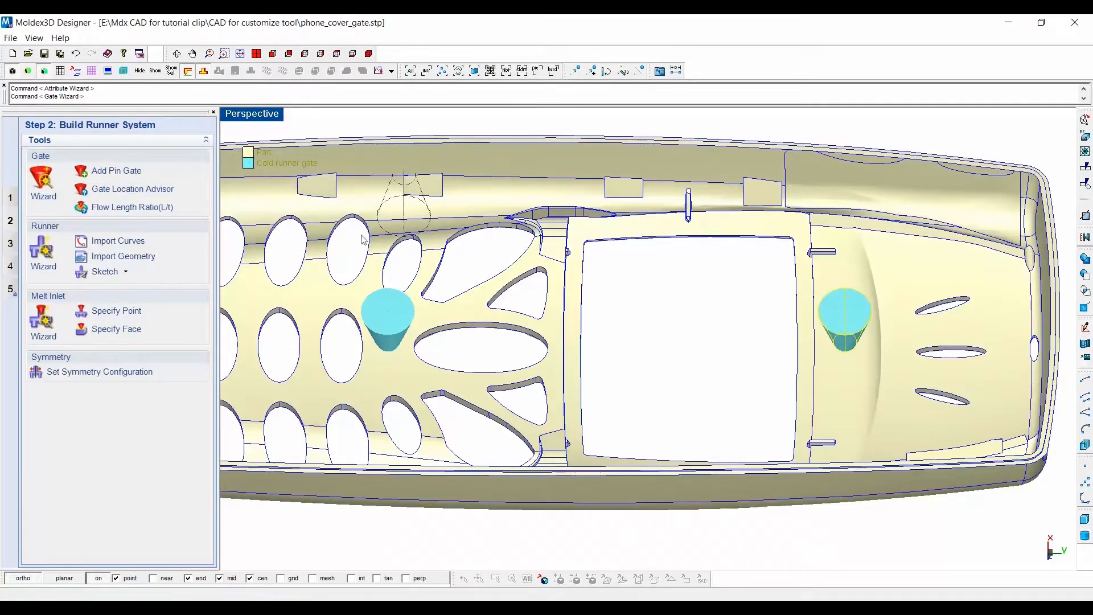
Start a runner layout connecting the two pin gates with the Runner Wizard, using a 3-plate mold
{"action": "scroll", "coordinate": [498, 309], "scroll_direction": "down", "scroll_amount": 2}
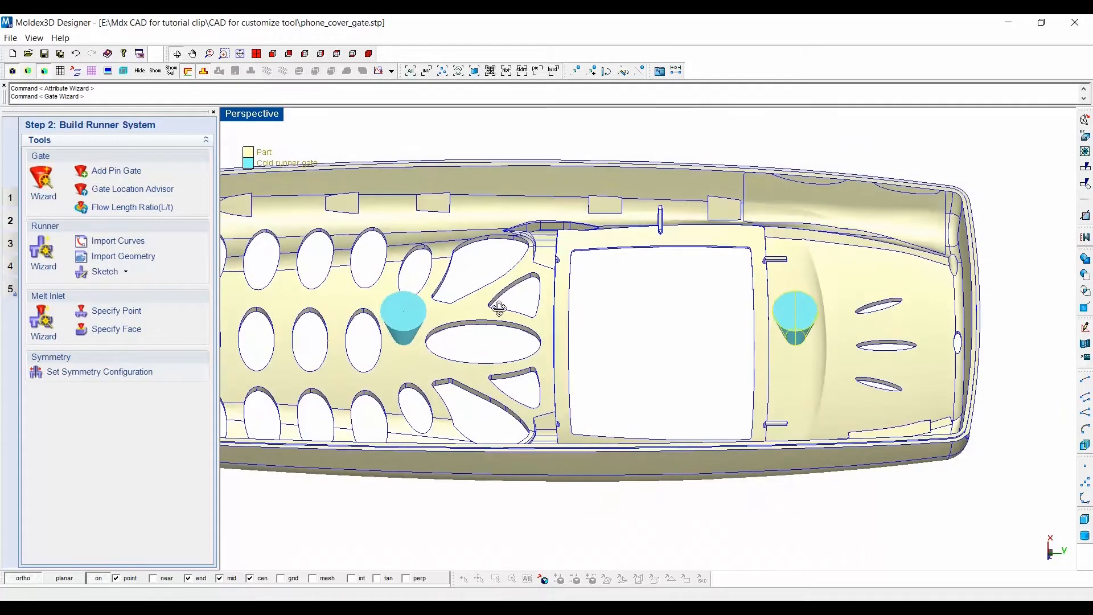
{"action": "middle_click_drag", "start_coordinate": [497, 309], "coordinate": [592, 312]}
{"action": "scroll", "coordinate": [648, 327], "scroll_direction": "down", "scroll_amount": 3}
{"action": "mouse_move", "coordinate": [648, 327]}
{"action": "right_mouse_down"}
{"action": "mouse_move", "coordinate": [648, 302]}
{"action": "mouse_move", "coordinate": [648, 314]}
{"action": "right_mouse_up"}
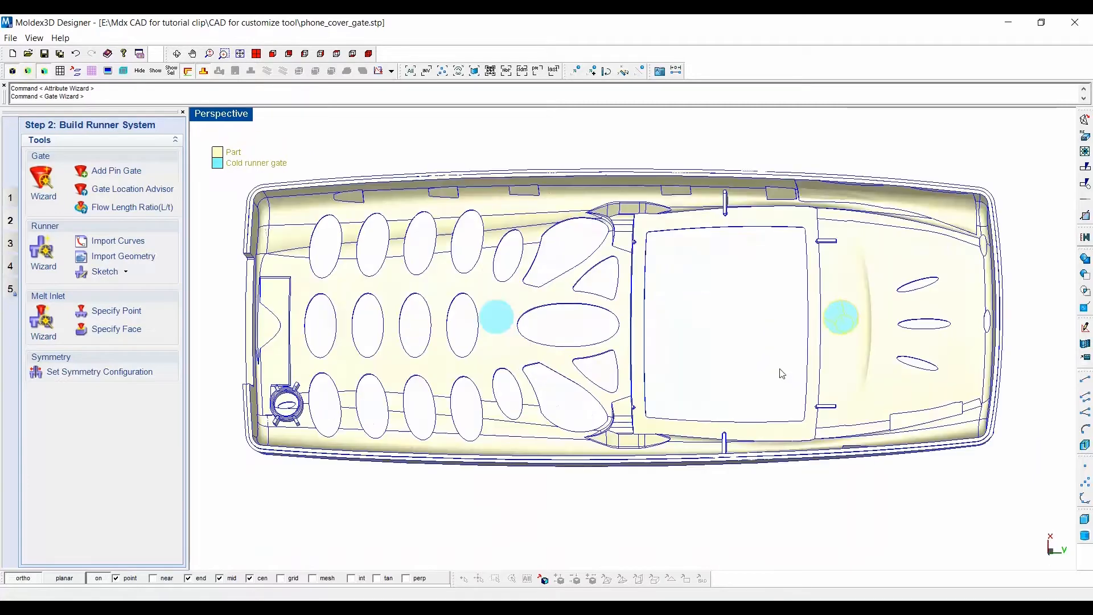
{"action": "scroll", "coordinate": [780, 370], "scroll_direction": "down", "scroll_amount": 1}
{"action": "middle_click_drag", "start_coordinate": [769, 357], "coordinate": [750, 355]}
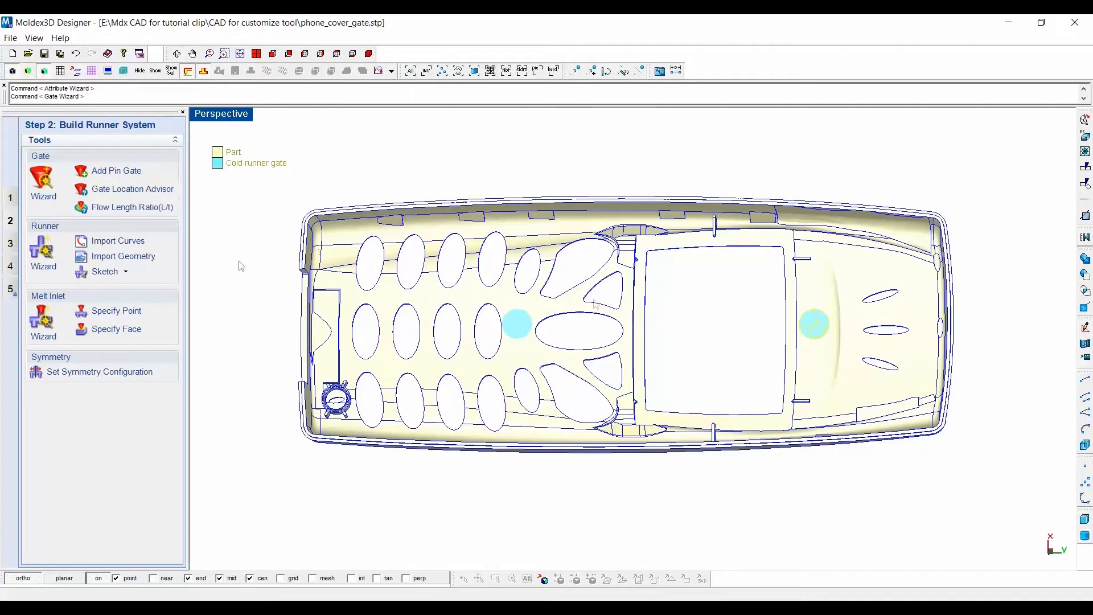
{"action": "left_click", "coordinate": [46, 257]}
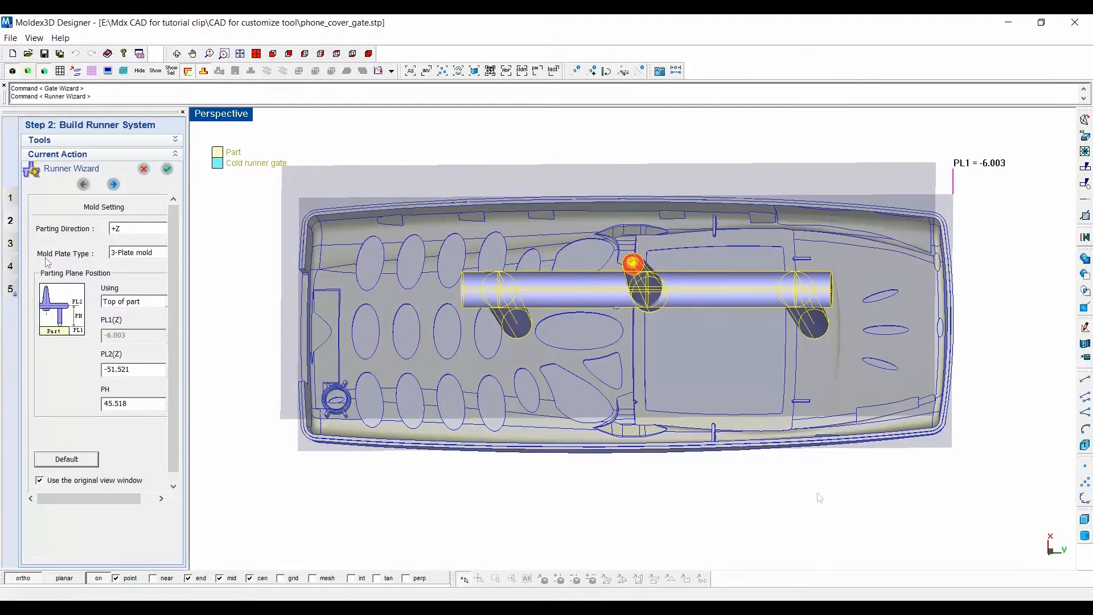
{"action": "middle_click_drag", "start_coordinate": [813, 454], "coordinate": [863, 376]}
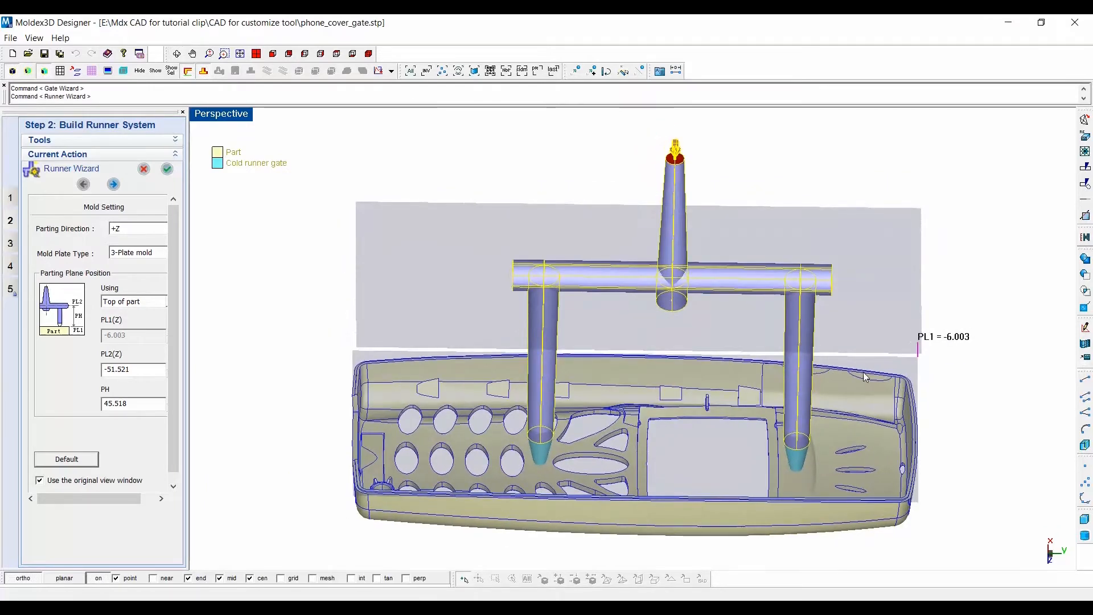
{"action": "scroll", "coordinate": [842, 370], "scroll_direction": "up", "scroll_amount": 1}
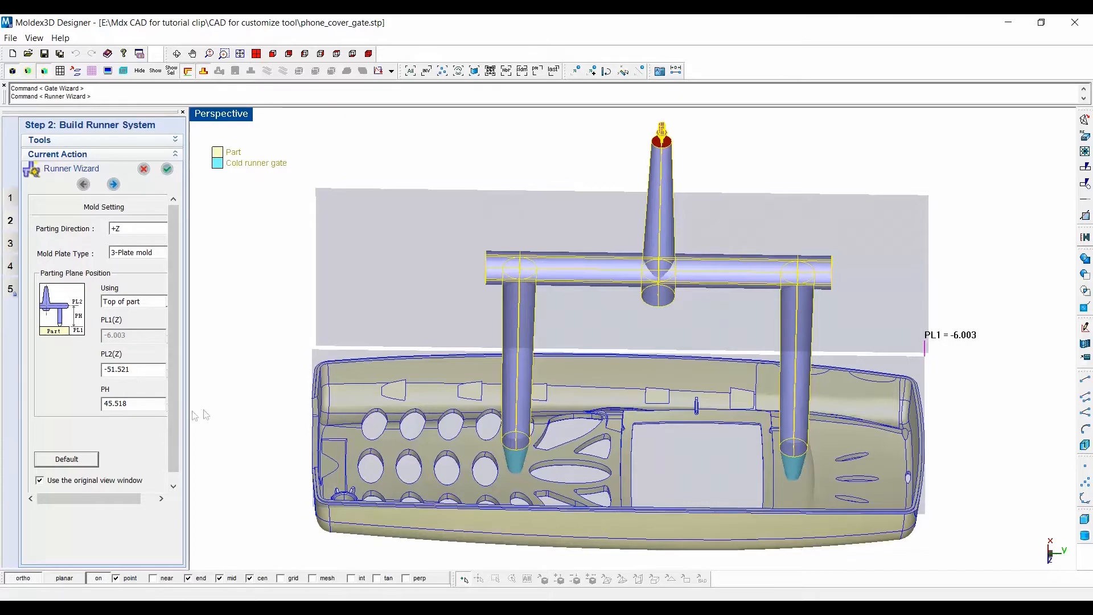
{"action": "left_click_drag", "start_coordinate": [192, 411], "coordinate": [213, 412]}
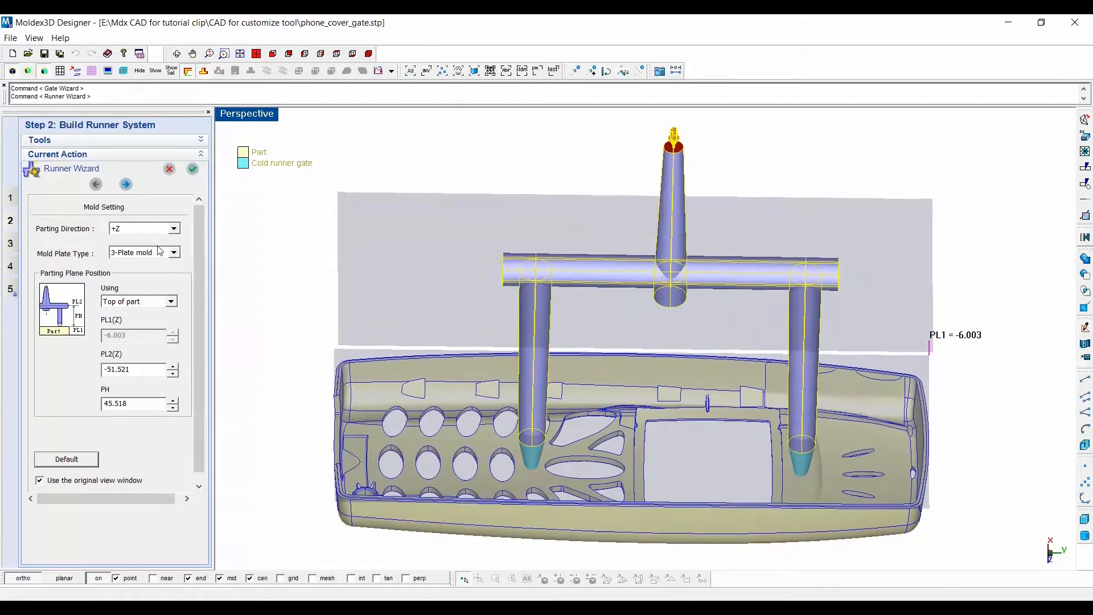
Try the runner parting directions +Y and -Y, and restore the direction to +Z
{"action": "left_click", "coordinate": [174, 228]}
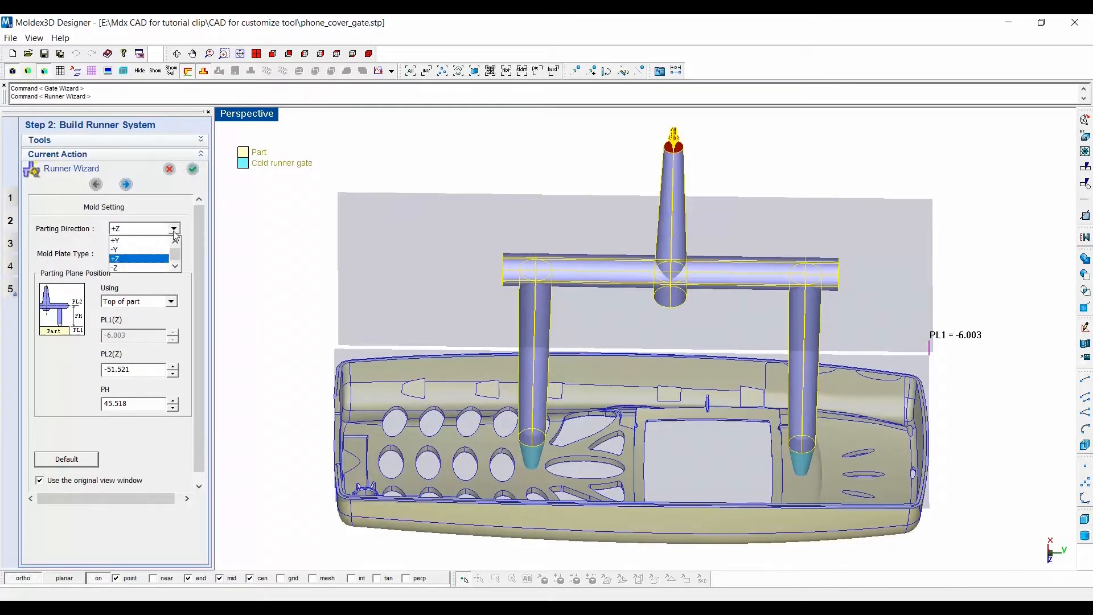
{"action": "left_click", "coordinate": [122, 240]}
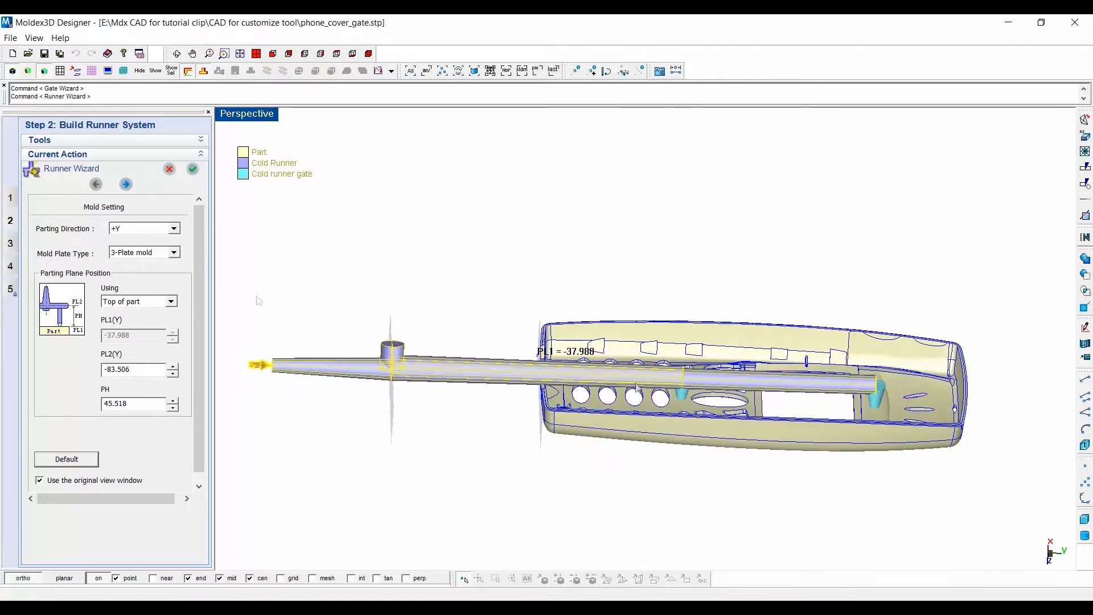
{"action": "left_click", "coordinate": [174, 229]}
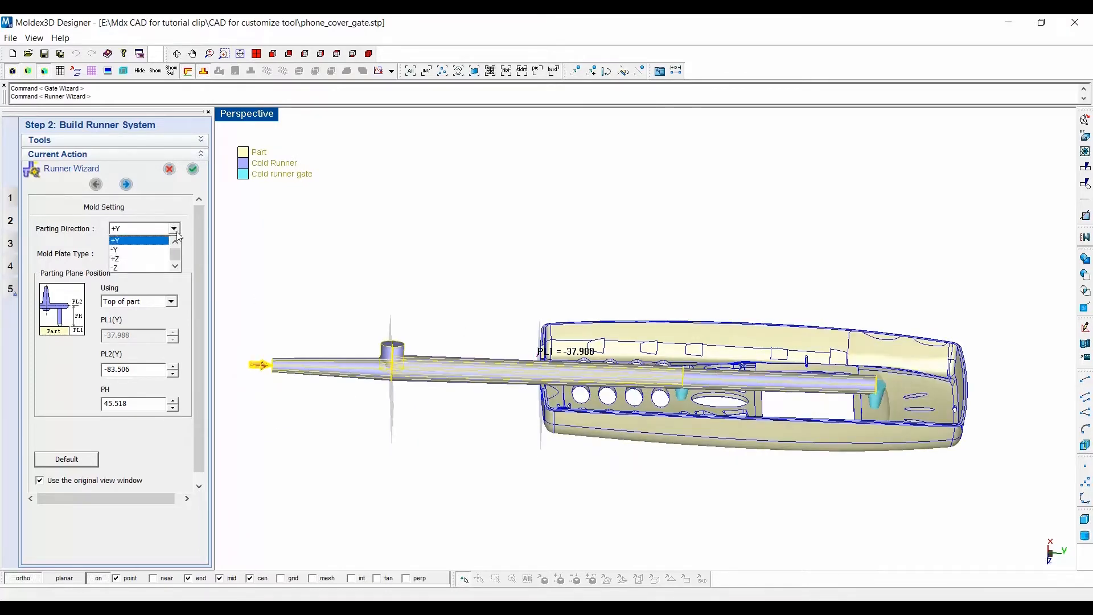
{"action": "left_click", "coordinate": [151, 251]}
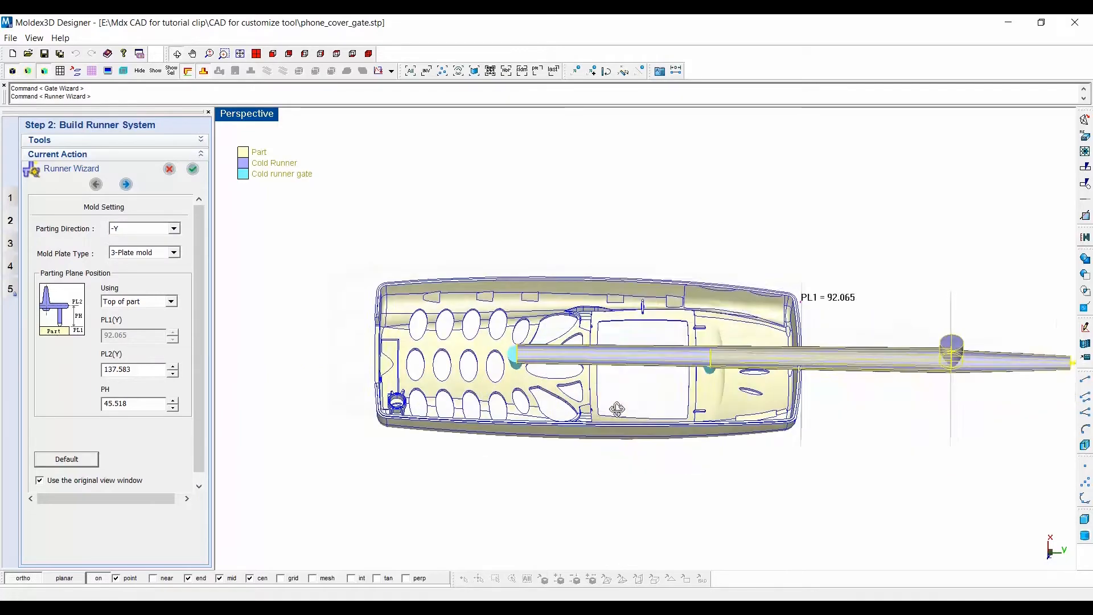
{"action": "left_click", "coordinate": [174, 229]}
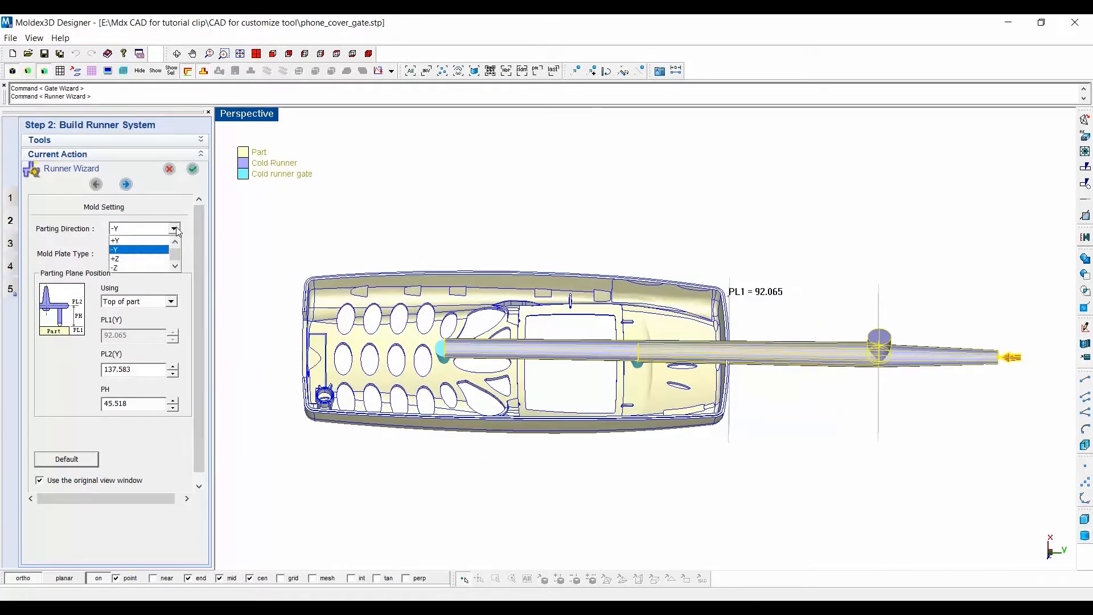
{"action": "left_click", "coordinate": [147, 259]}
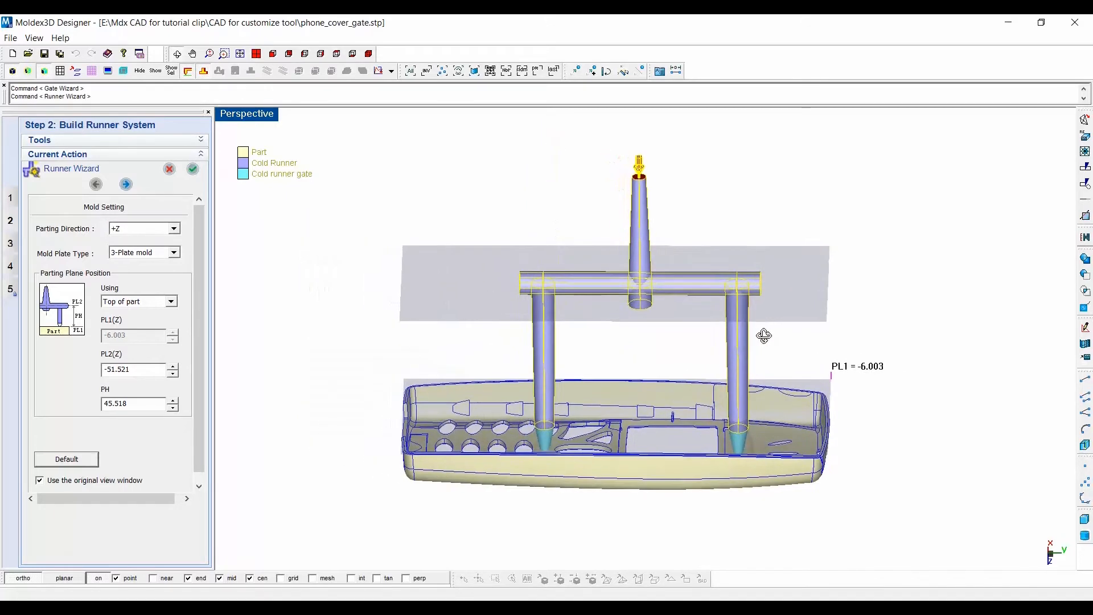
Adjust the plate height PH so that the upper parting plane PL2 lies at Z -52.521
{"action": "left_click", "coordinate": [173, 367]}
{"action": "left_click", "coordinate": [173, 374]}
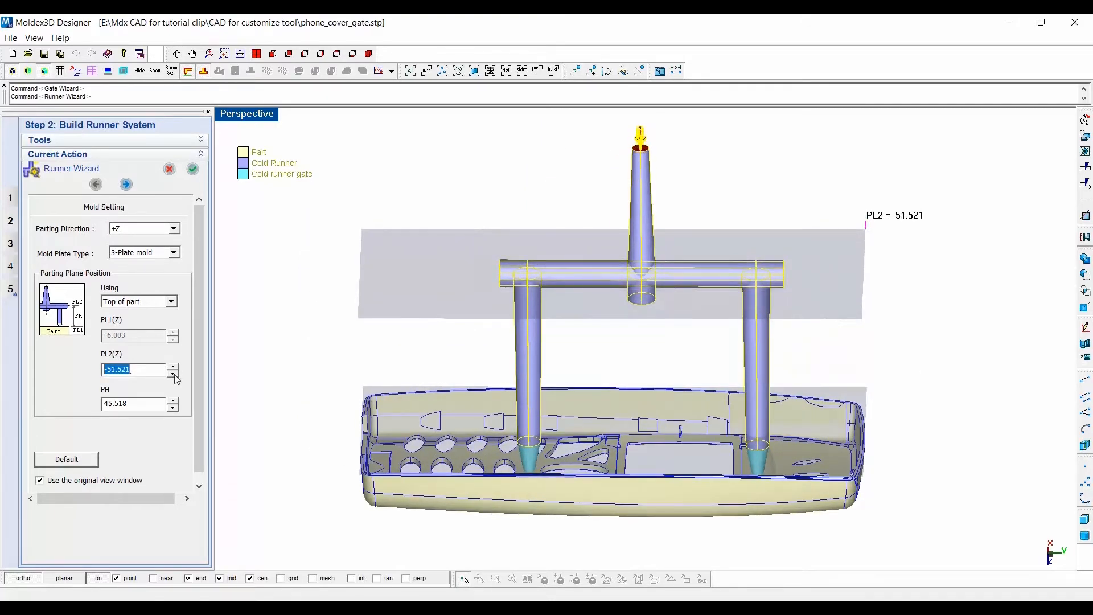
{"action": "left_click", "coordinate": [174, 374]}
{"action": "left_click", "coordinate": [173, 367]}
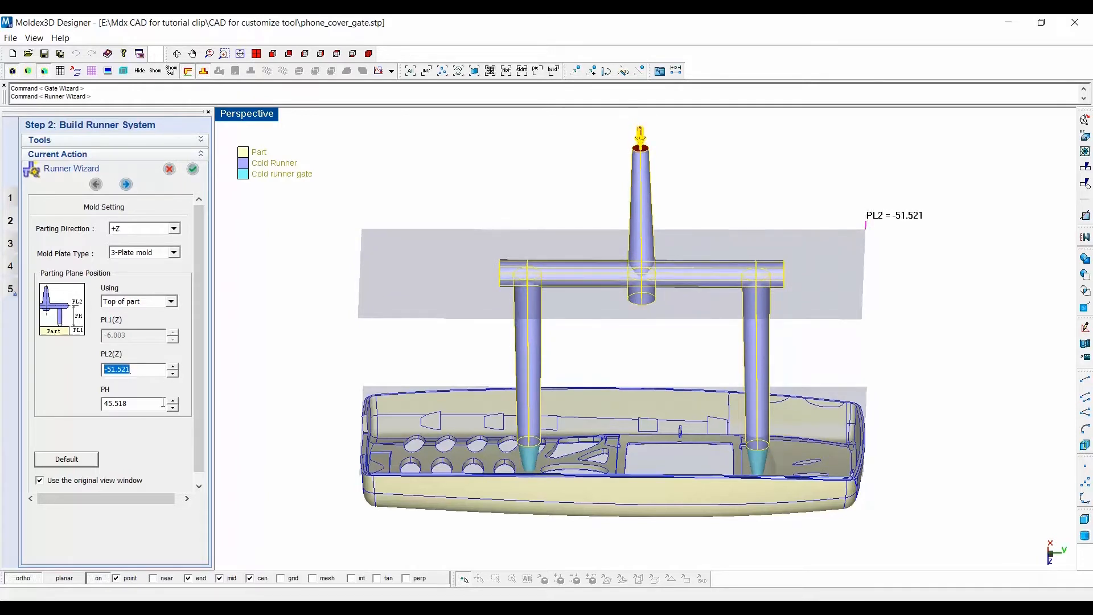
{"action": "left_click", "coordinate": [171, 402]}
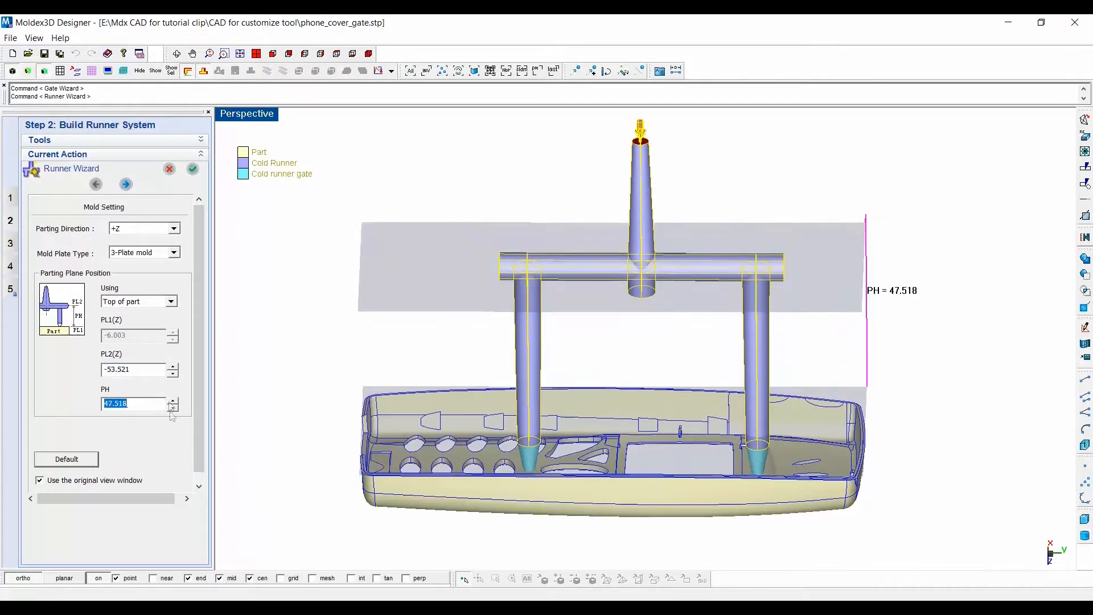
In the sprue settings, set diameter D1 to 8.2 and keep the cold slug well length CL1 at 7.2
{"action": "left_click", "coordinate": [126, 184]}
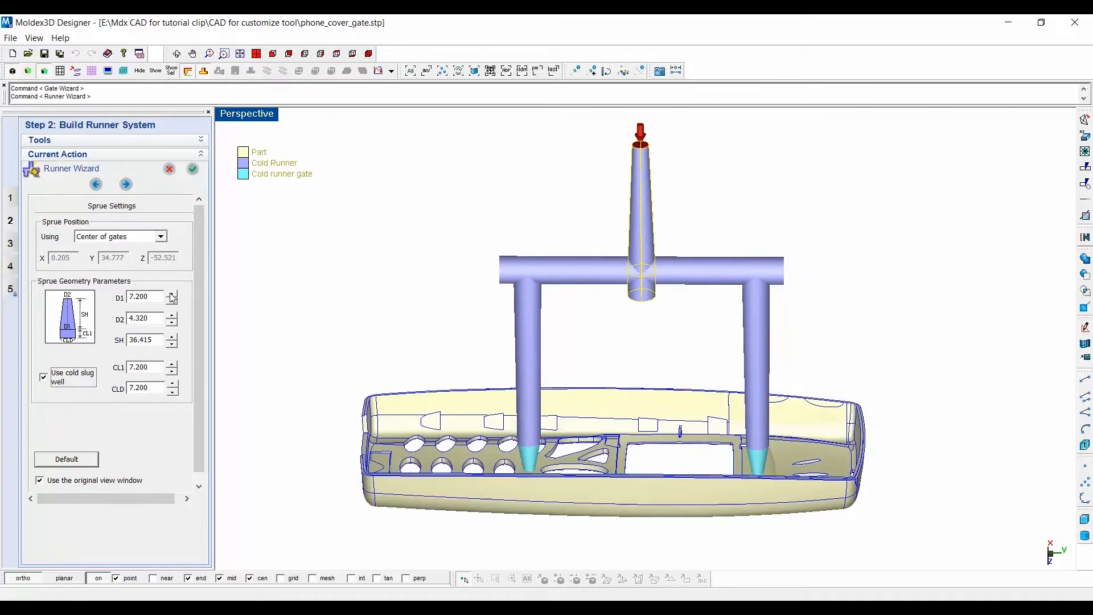
{"action": "left_click", "coordinate": [172, 295]}
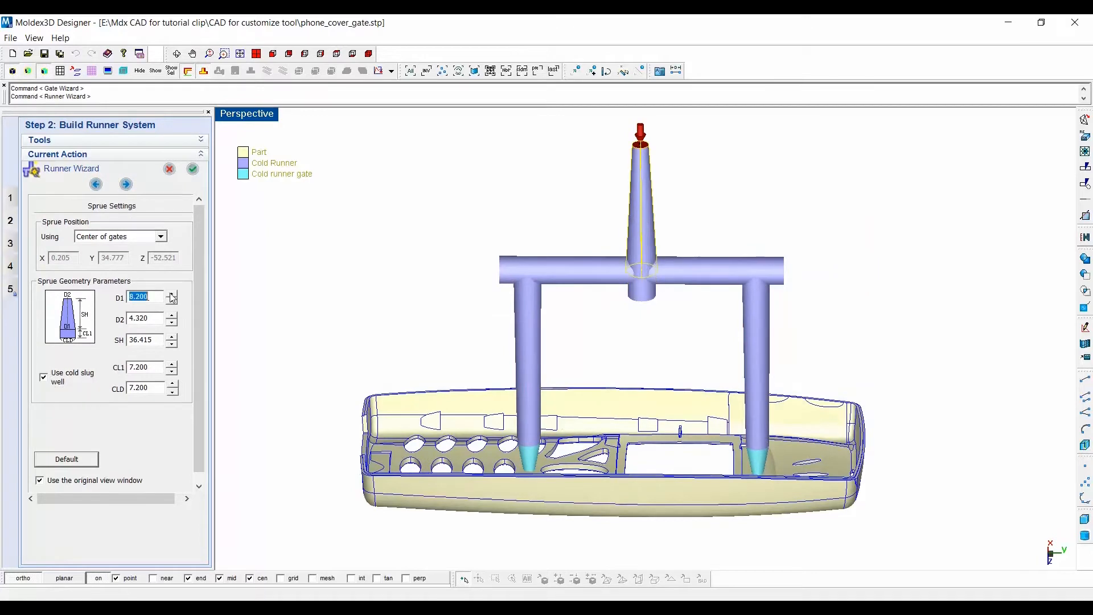
{"action": "left_click", "coordinate": [171, 338]}
{"action": "left_click", "coordinate": [172, 344]}
{"action": "left_click", "coordinate": [170, 365]}
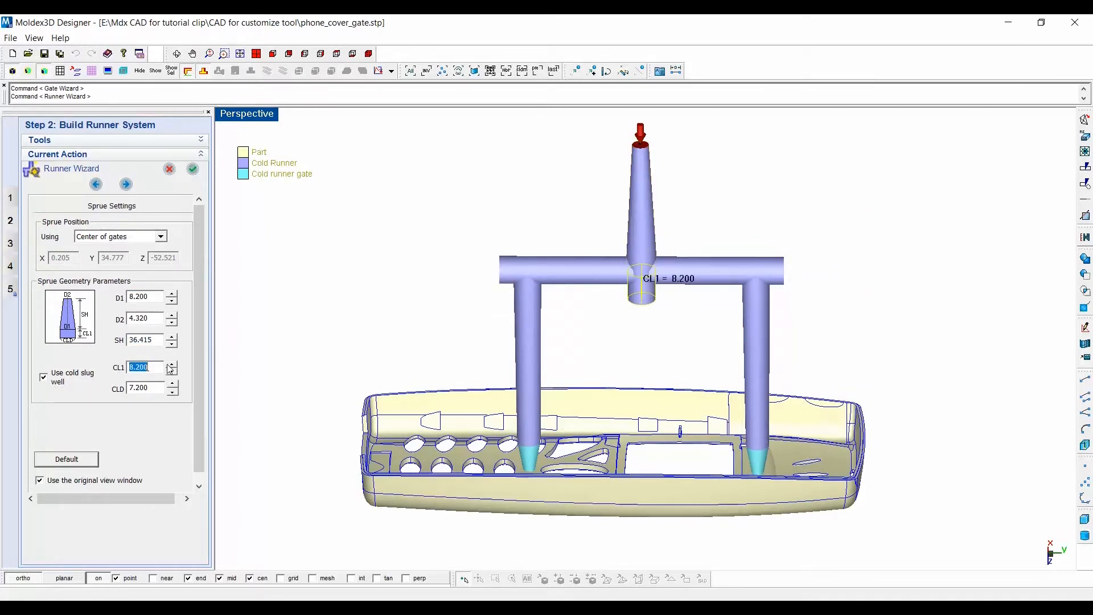
{"action": "left_click", "coordinate": [172, 372]}
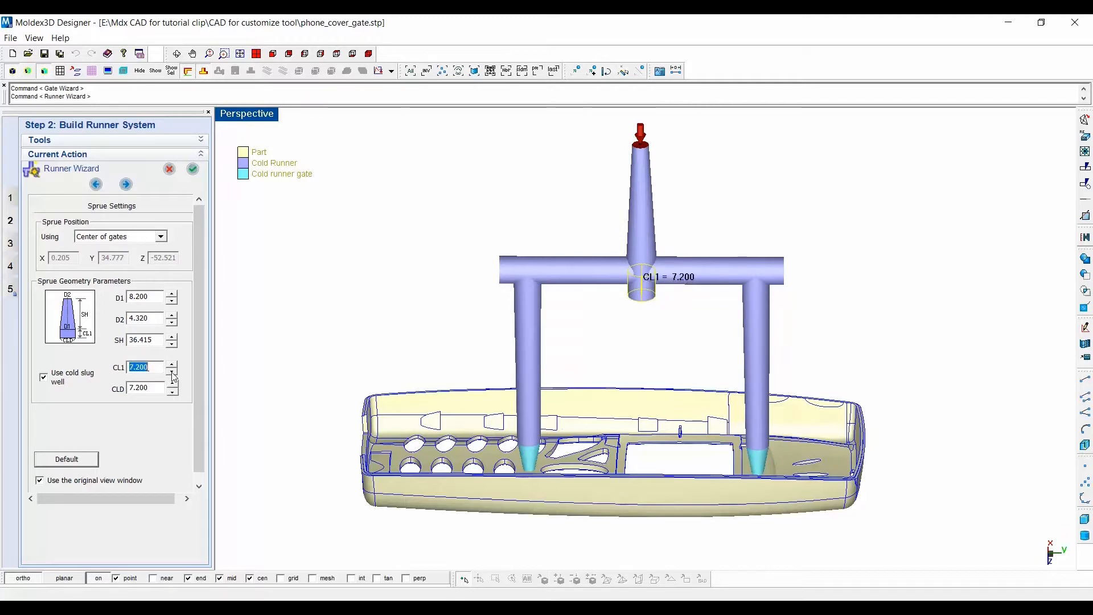
Keep the circular runner diameter D at 7.2 and create the runner system from the wizard settings
{"action": "left_click", "coordinate": [126, 184]}
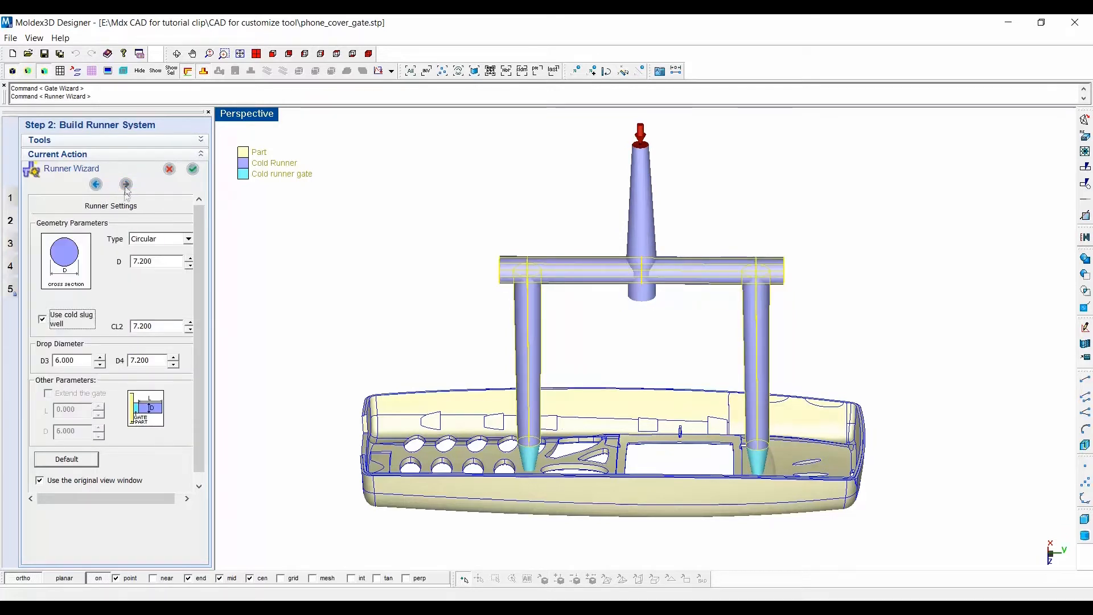
{"action": "left_click", "coordinate": [190, 266]}
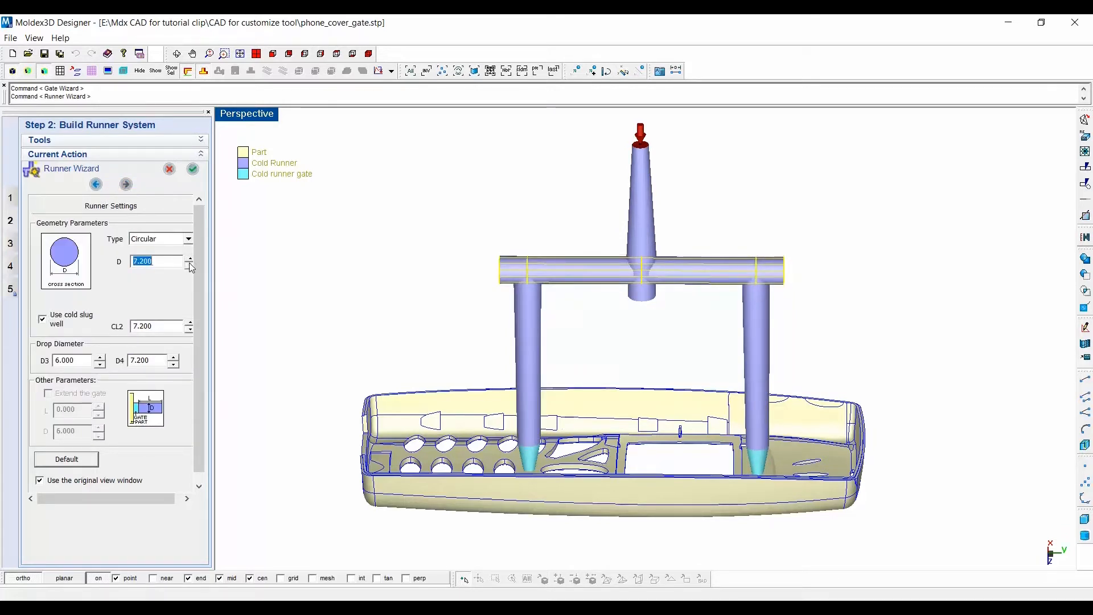
{"action": "left_click", "coordinate": [193, 171]}
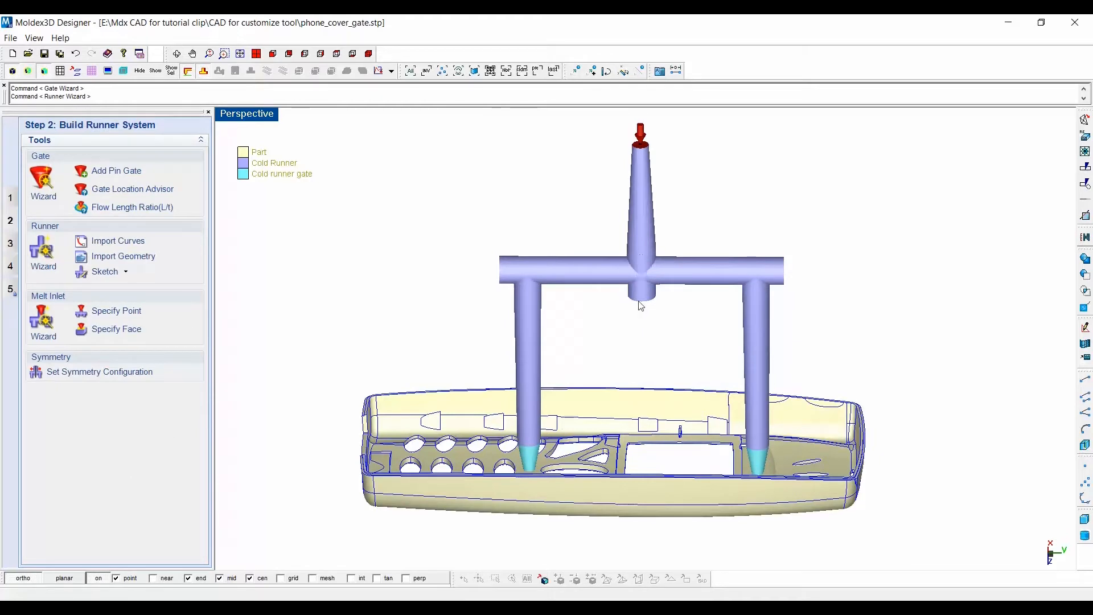
{"action": "right_click_drag", "start_coordinate": [638, 302], "coordinate": [641, 326]}
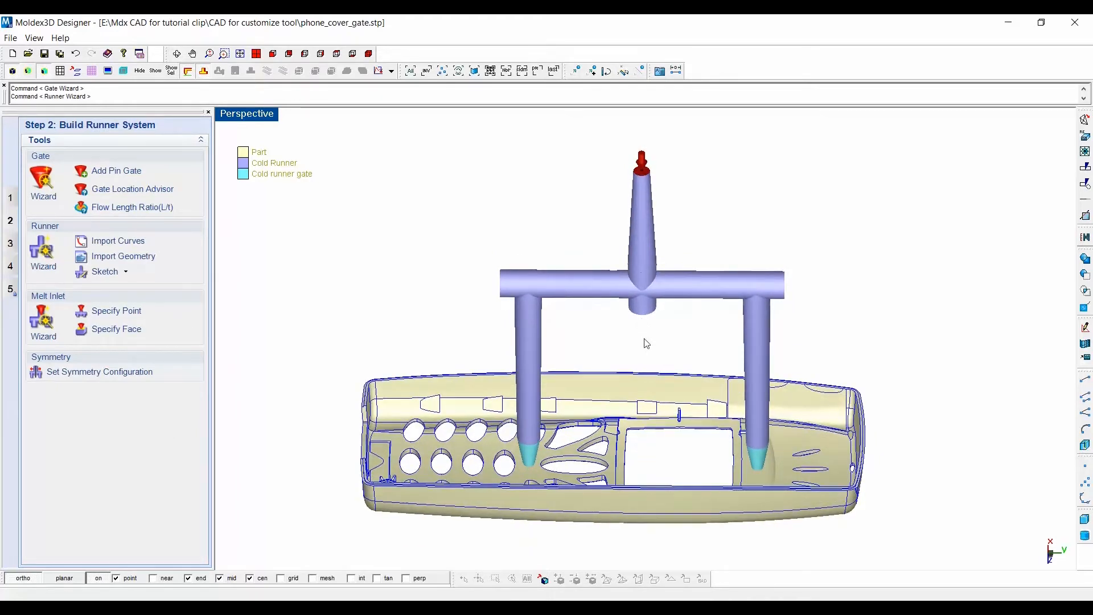
Proceed to specifying the cooling system and start the Moldbase Wizard for the phone cover
{"action": "scroll", "coordinate": [647, 344], "scroll_direction": "up", "scroll_amount": 1}
{"action": "mouse_move", "coordinate": [647, 343]}
{"action": "right_mouse_down"}
{"action": "mouse_move", "coordinate": [632, 370]}
{"action": "mouse_move", "coordinate": [650, 343]}
{"action": "right_mouse_up"}
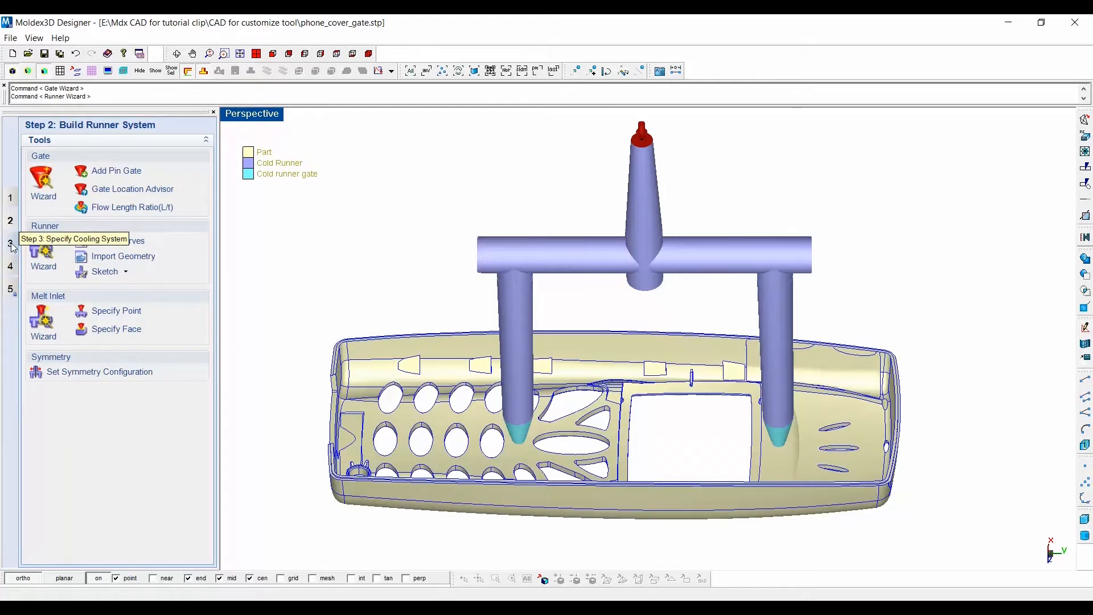
{"action": "left_click", "coordinate": [11, 244]}
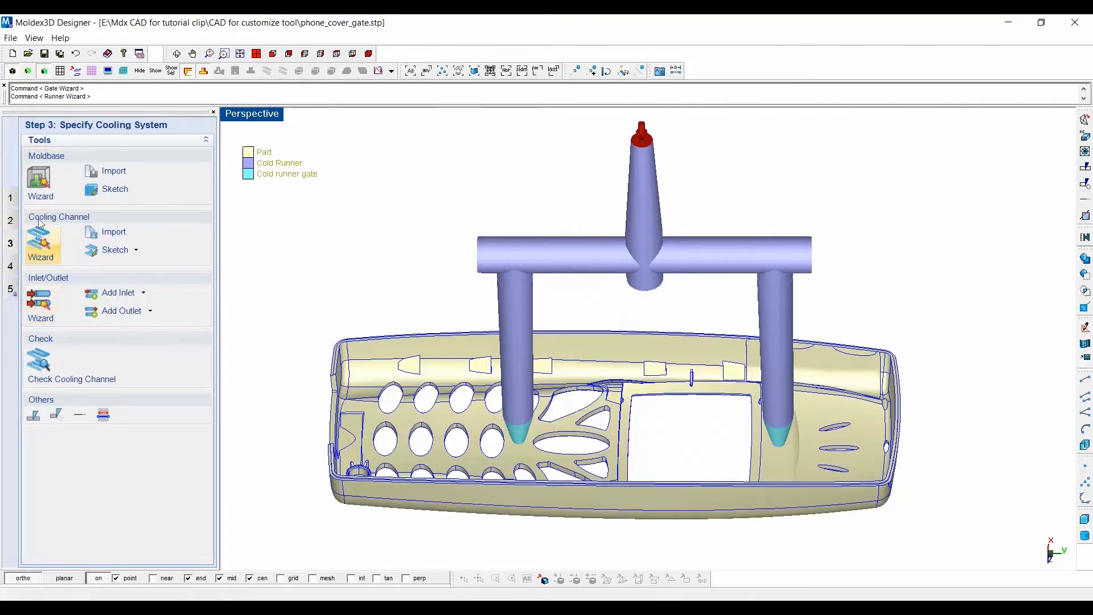
{"action": "left_click", "coordinate": [40, 182]}
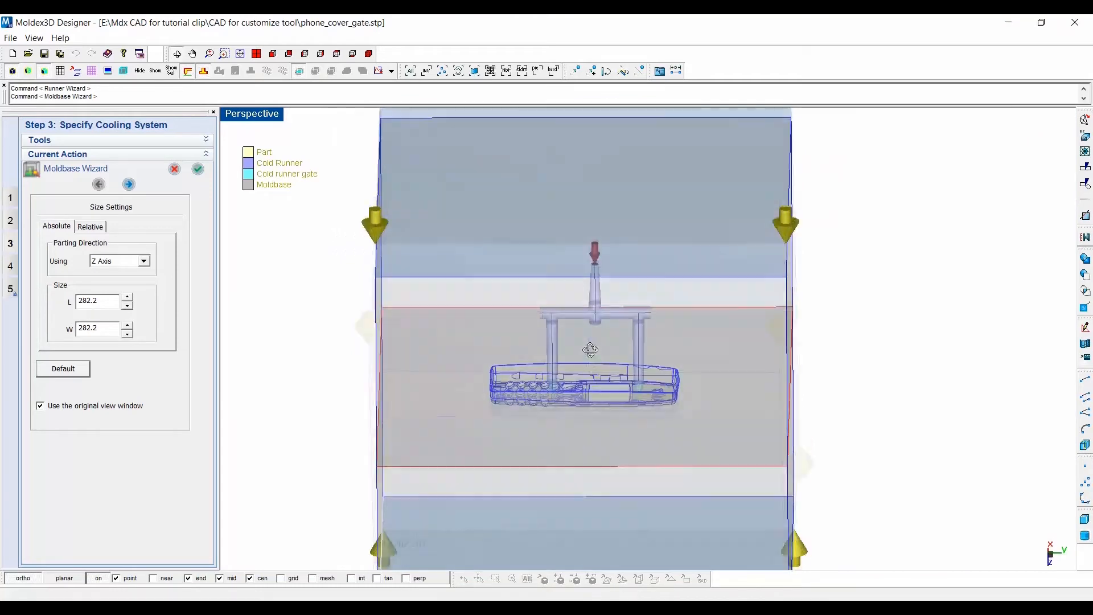
{"action": "middle_click_drag", "start_coordinate": [590, 335], "coordinate": [524, 405]}
{"action": "scroll", "coordinate": [524, 405], "scroll_direction": "up", "scroll_amount": 2}
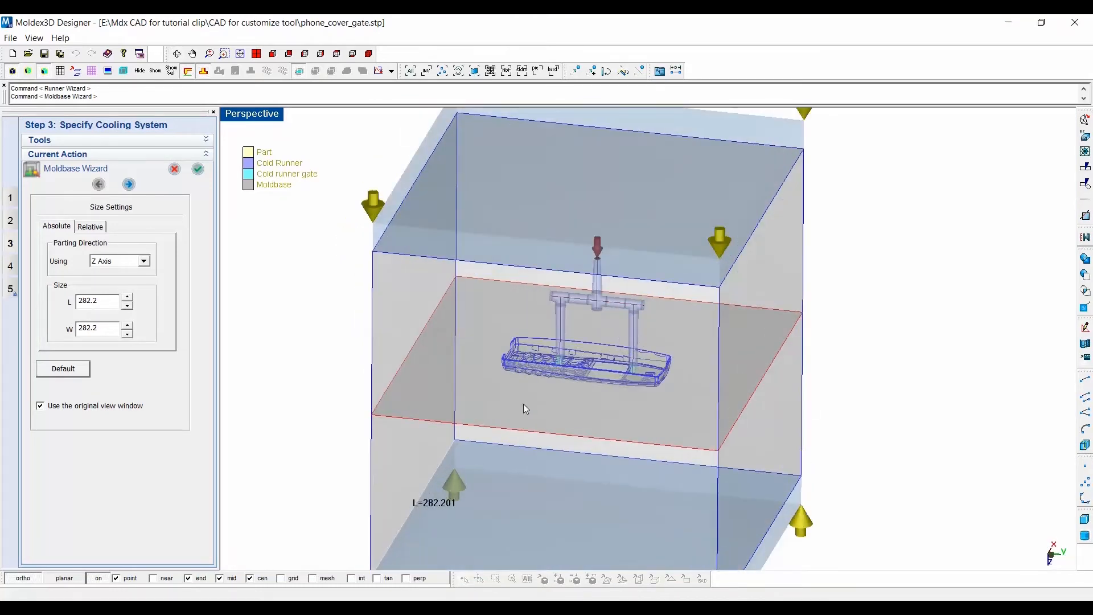
Try the X Axis and Y Axis as the moldbase parting direction, and restore the Z Axis
{"action": "left_click", "coordinate": [126, 262]}
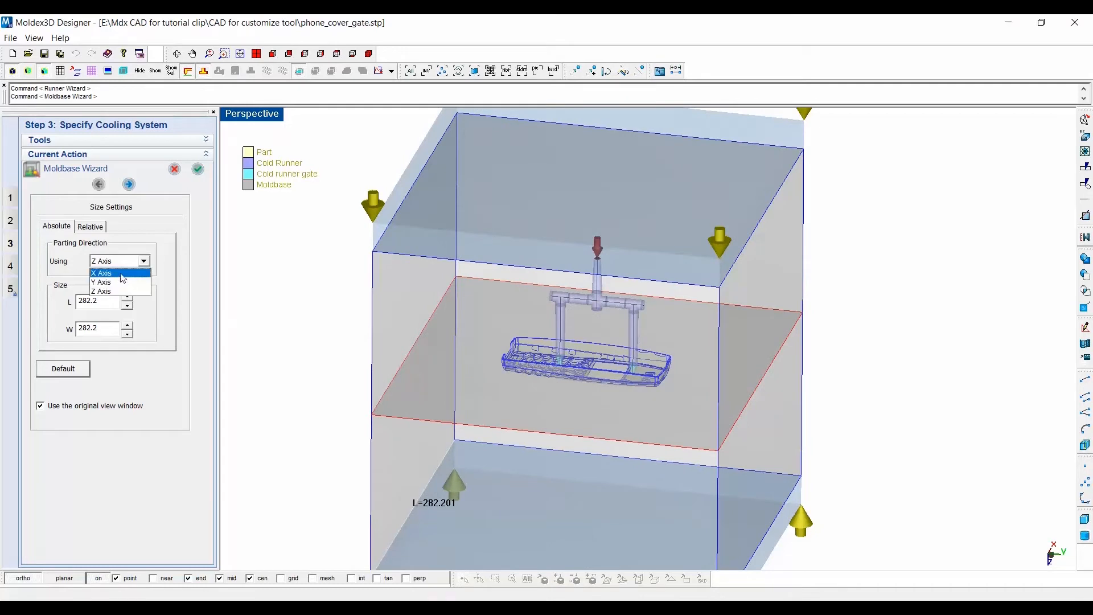
{"action": "left_click", "coordinate": [122, 274]}
{"action": "left_click", "coordinate": [126, 261]}
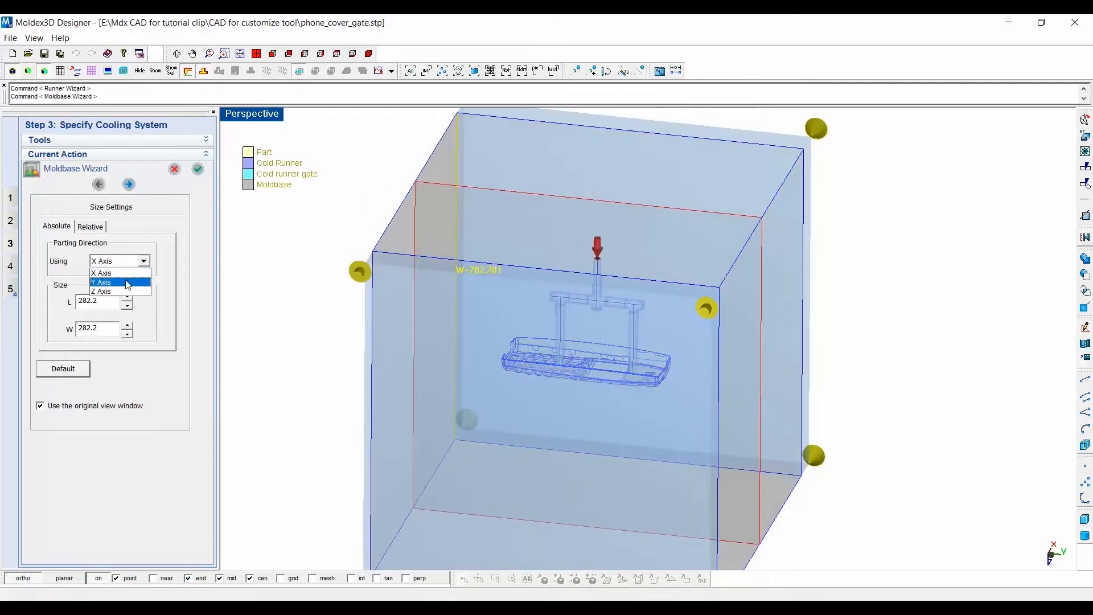
{"action": "left_click", "coordinate": [127, 282]}
{"action": "left_click", "coordinate": [126, 262]}
{"action": "left_click", "coordinate": [119, 291]}
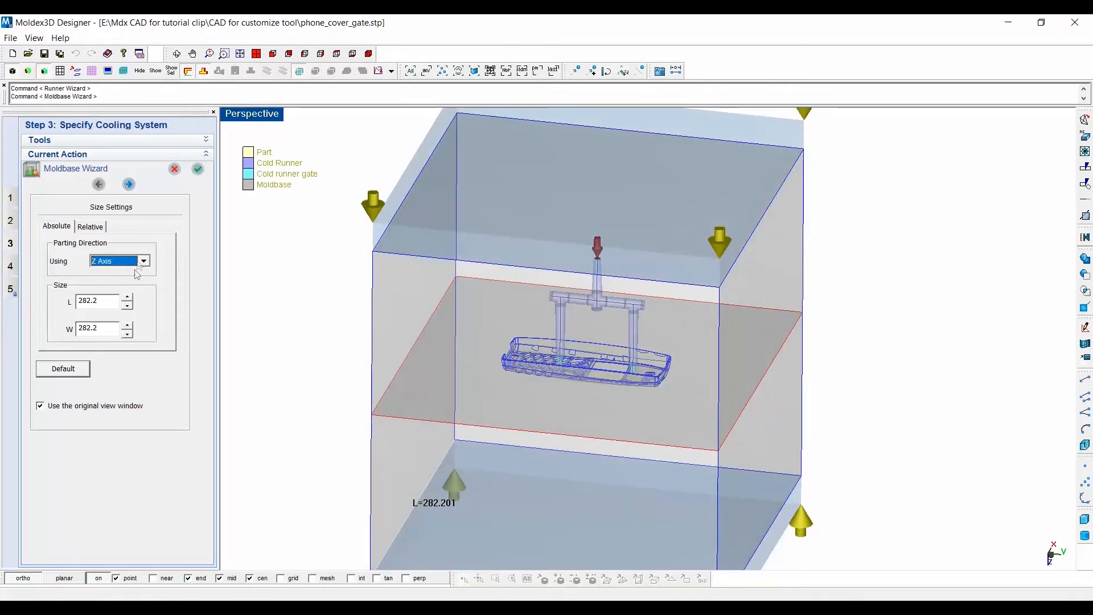
Set the moldbase length L to 283.2, raise its width W by one increment, and proceed to the height settings
{"action": "left_click", "coordinate": [130, 299]}
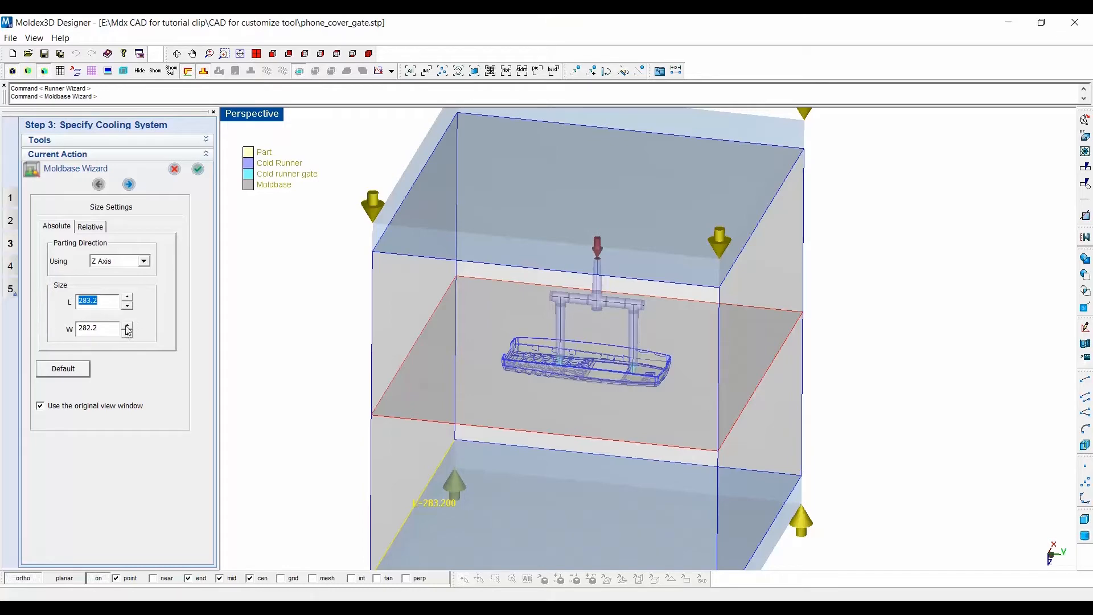
{"action": "left_click", "coordinate": [127, 326]}
{"action": "left_click", "coordinate": [130, 183]}
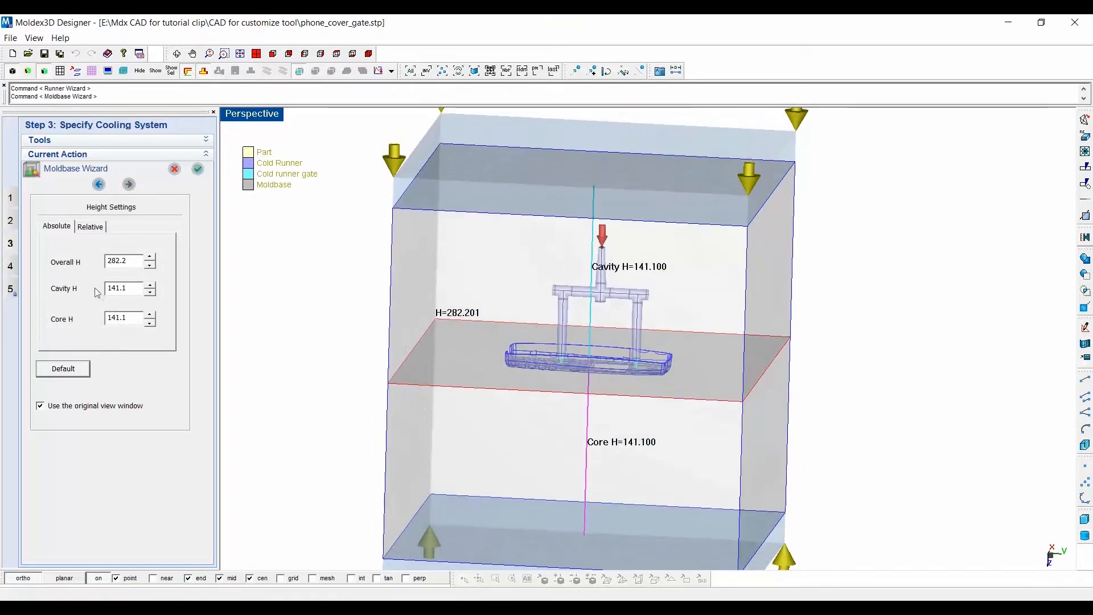
Set the moldbase's cavity height and core height to 142.1 each, and create the moldbase
{"action": "left_click", "coordinate": [151, 287]}
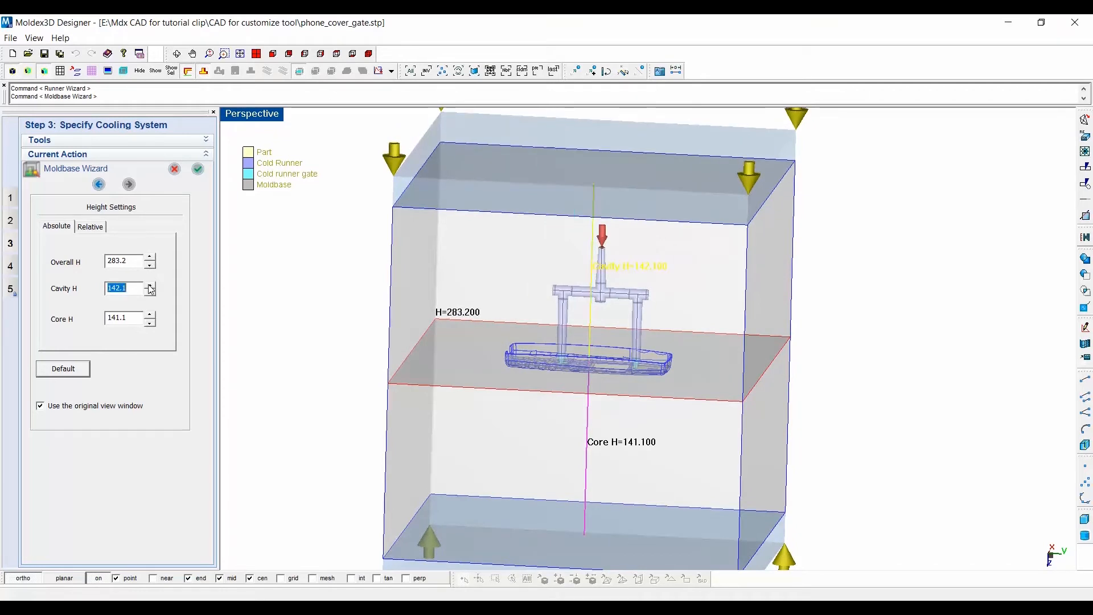
{"action": "left_click", "coordinate": [150, 315]}
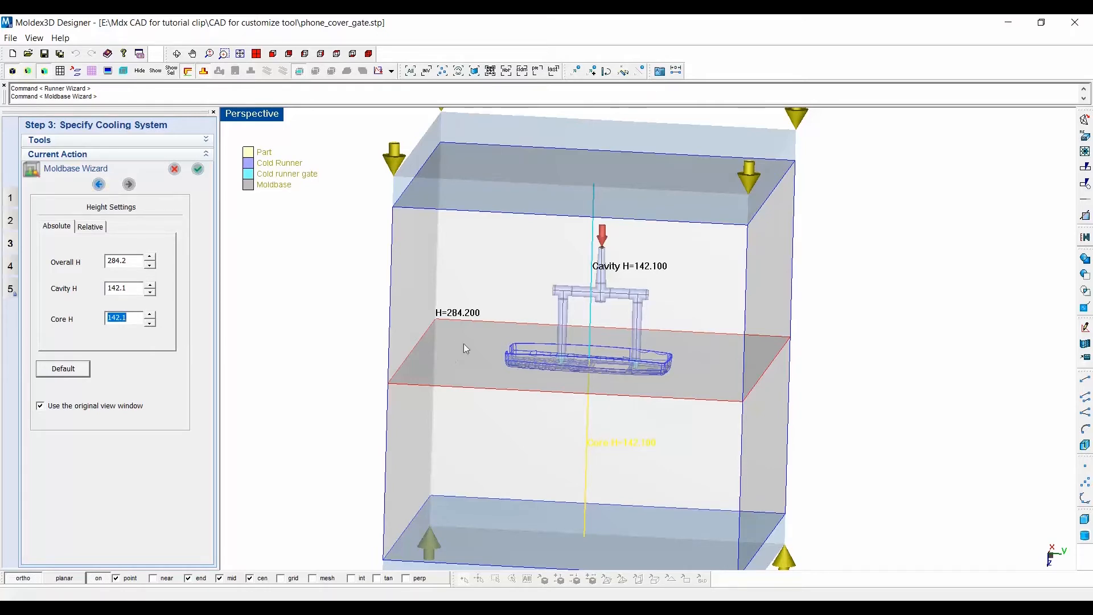
{"action": "right_click_drag", "start_coordinate": [464, 343], "coordinate": [430, 362]}
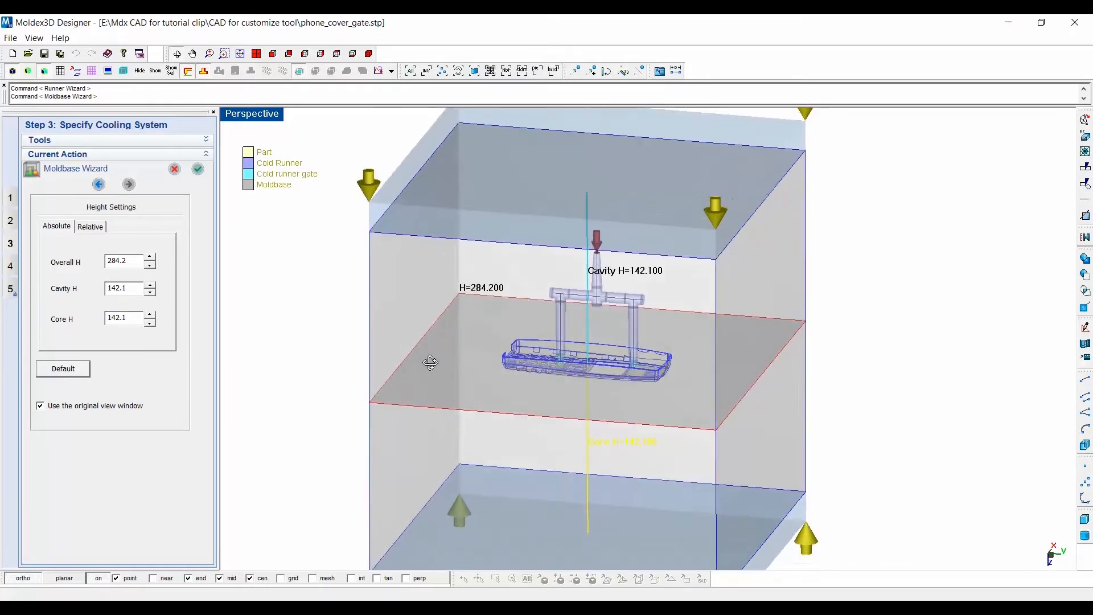
{"action": "left_click", "coordinate": [198, 171]}
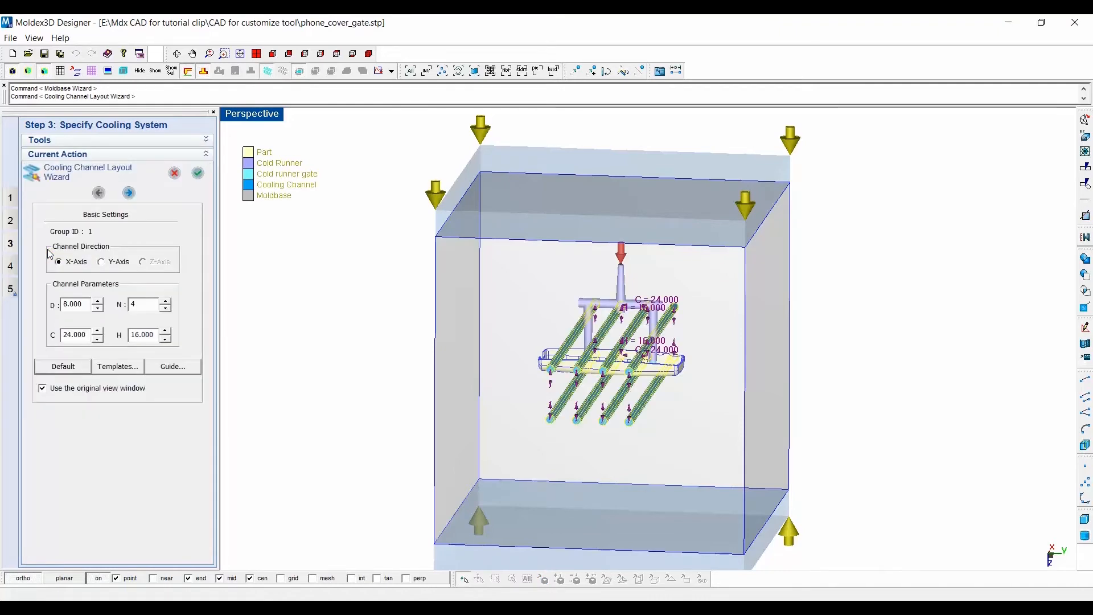
Hide the moldbase so that the cooling channel preview around the part is unobstructed
{"action": "middle_click_drag", "start_coordinate": [673, 439], "coordinate": [616, 447]}
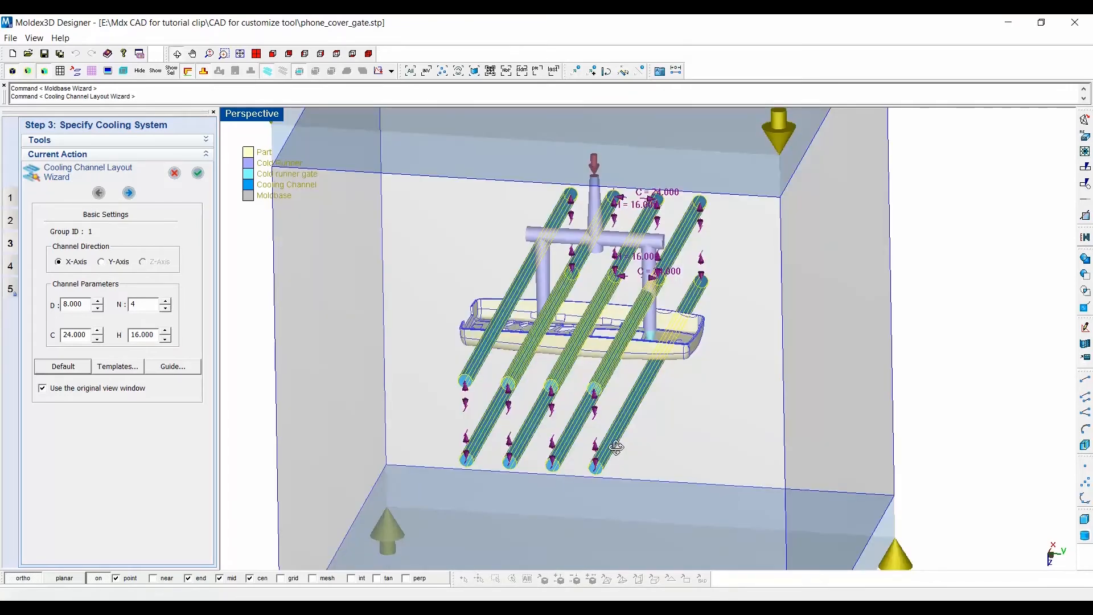
{"action": "middle_click_drag", "start_coordinate": [616, 447], "coordinate": [608, 443]}
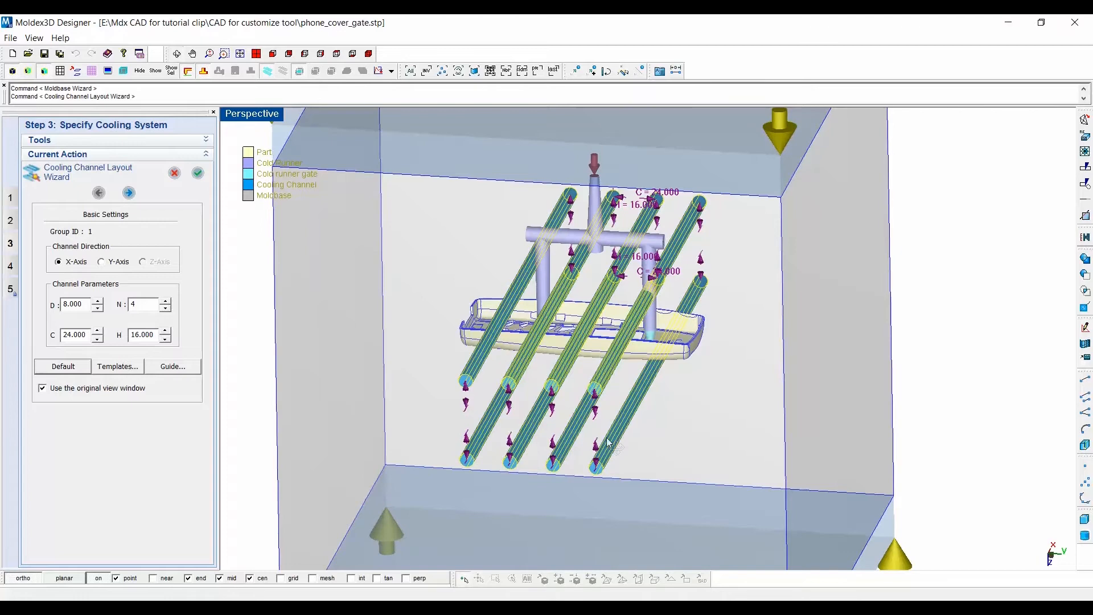
{"action": "left_click", "coordinate": [301, 75]}
{"action": "scroll", "coordinate": [677, 351], "scroll_direction": "up", "scroll_amount": 5}
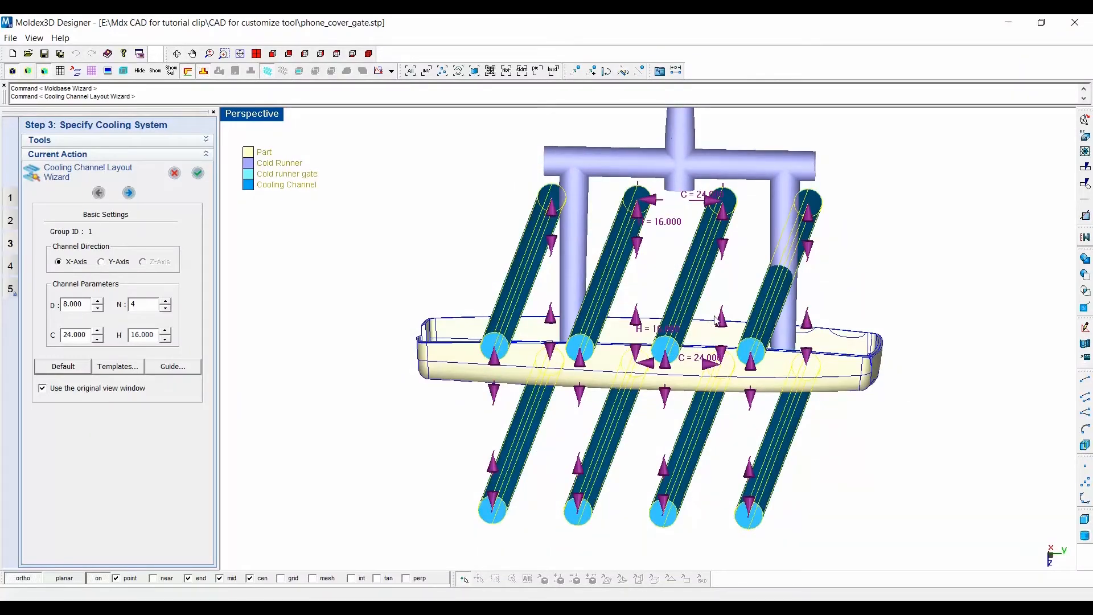
{"action": "scroll", "coordinate": [716, 320], "scroll_direction": "up", "scroll_amount": 1}
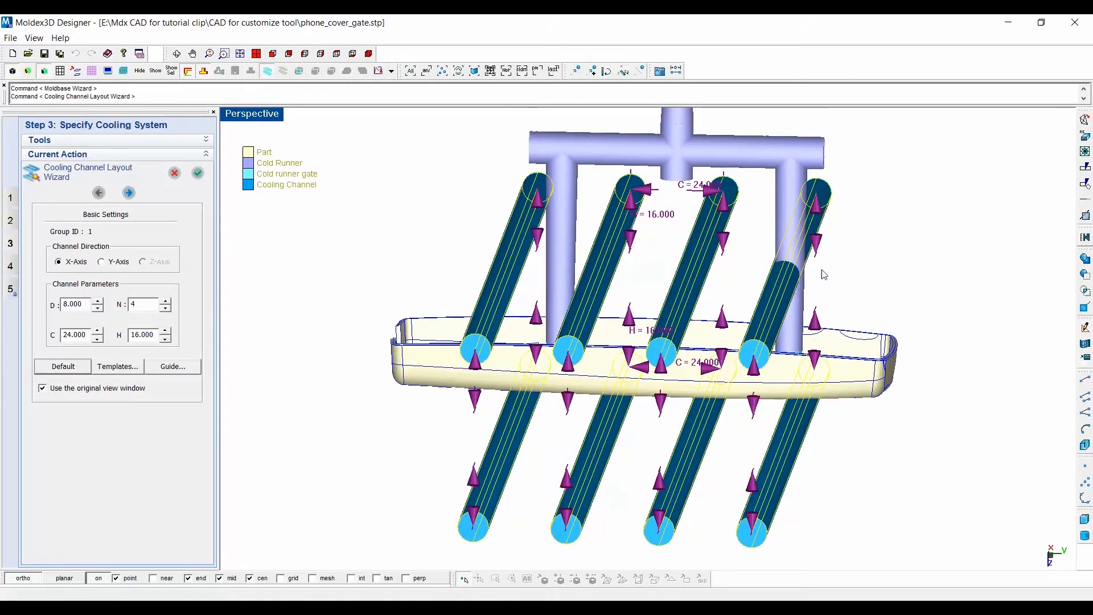
{"action": "mouse_move", "coordinate": [821, 270]}
{"action": "right_mouse_down"}
{"action": "mouse_move", "coordinate": [813, 254]}
{"action": "mouse_move", "coordinate": [820, 264]}
{"action": "right_mouse_up"}
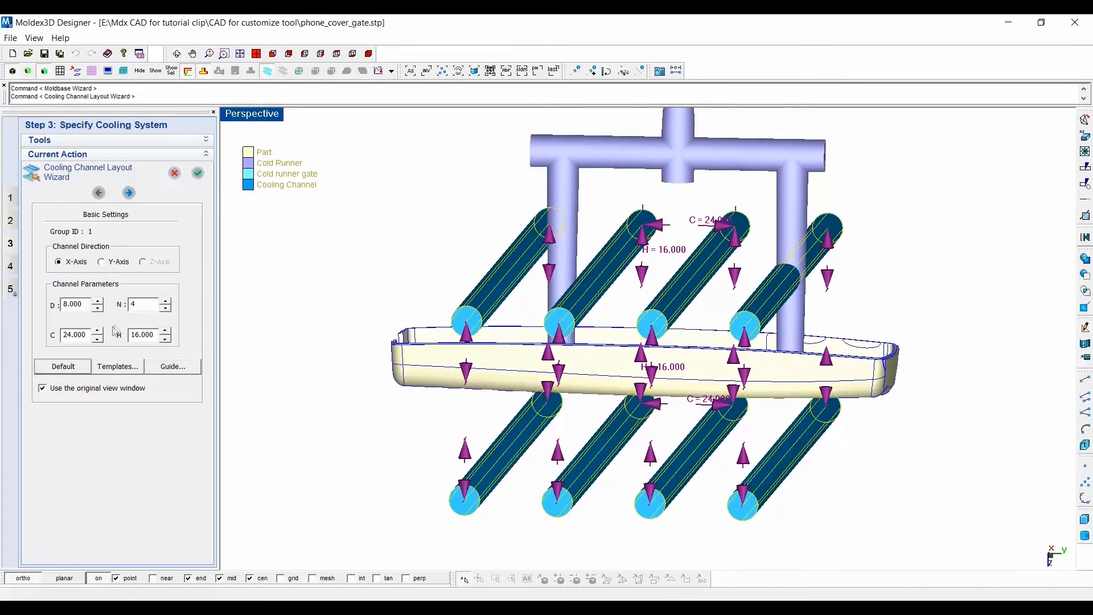
Set the number of cooling channels N to 3 along the X-Axis and keep the channel diameter D at 8.000
{"action": "left_click", "coordinate": [165, 301]}
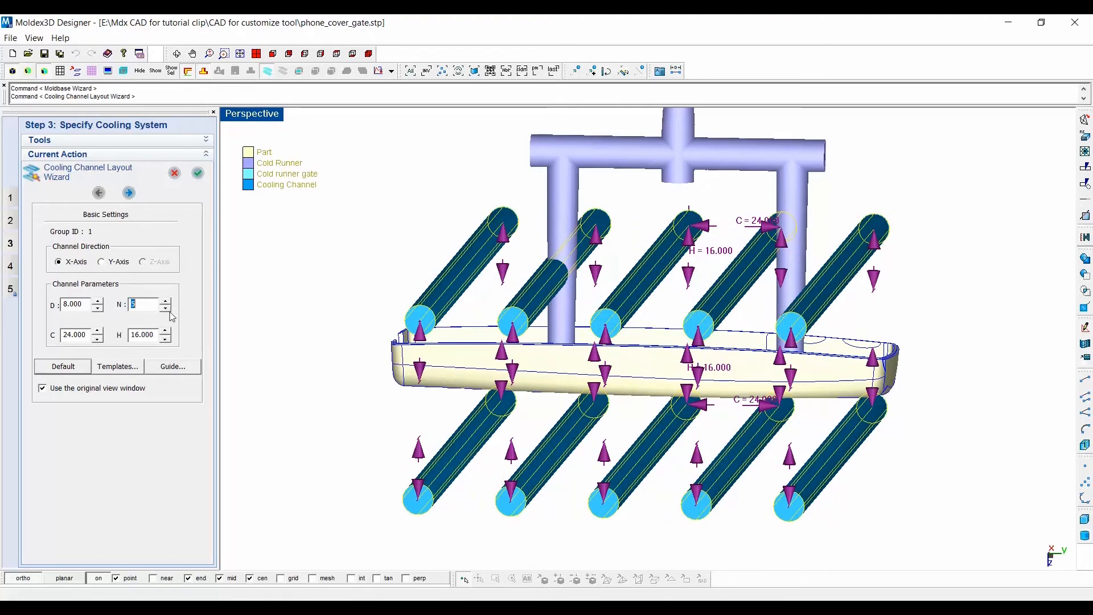
{"action": "left_click", "coordinate": [165, 308]}
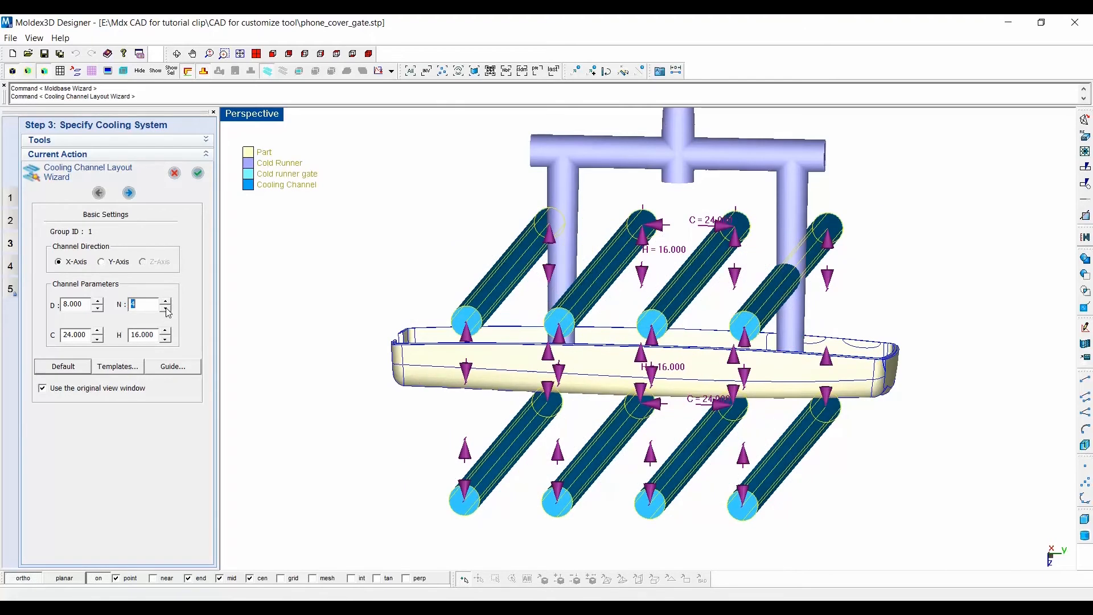
{"action": "left_click", "coordinate": [165, 308]}
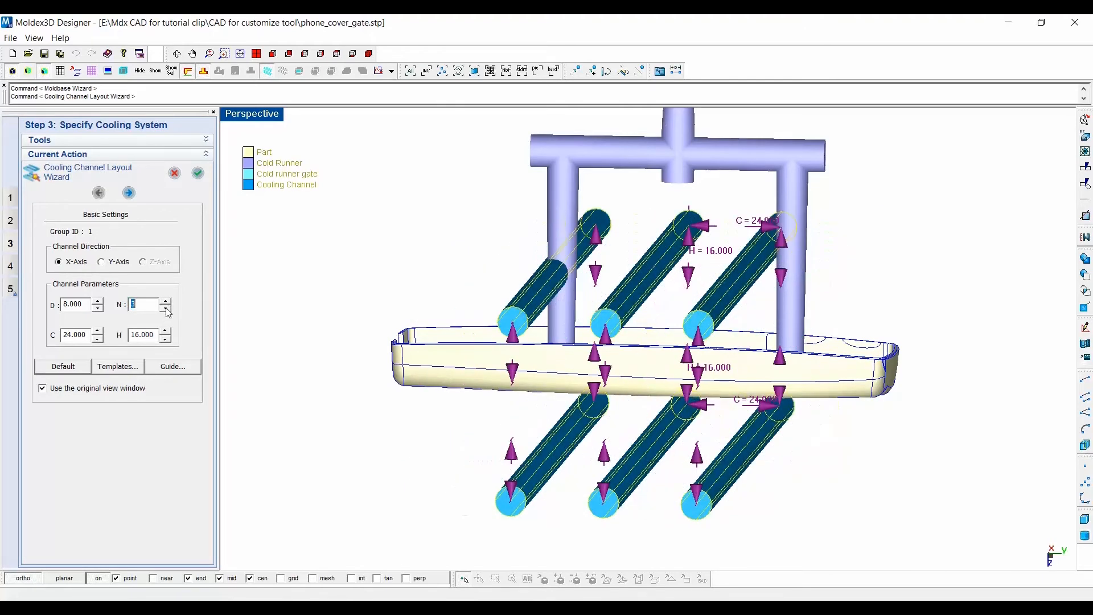
{"action": "left_click", "coordinate": [99, 301]}
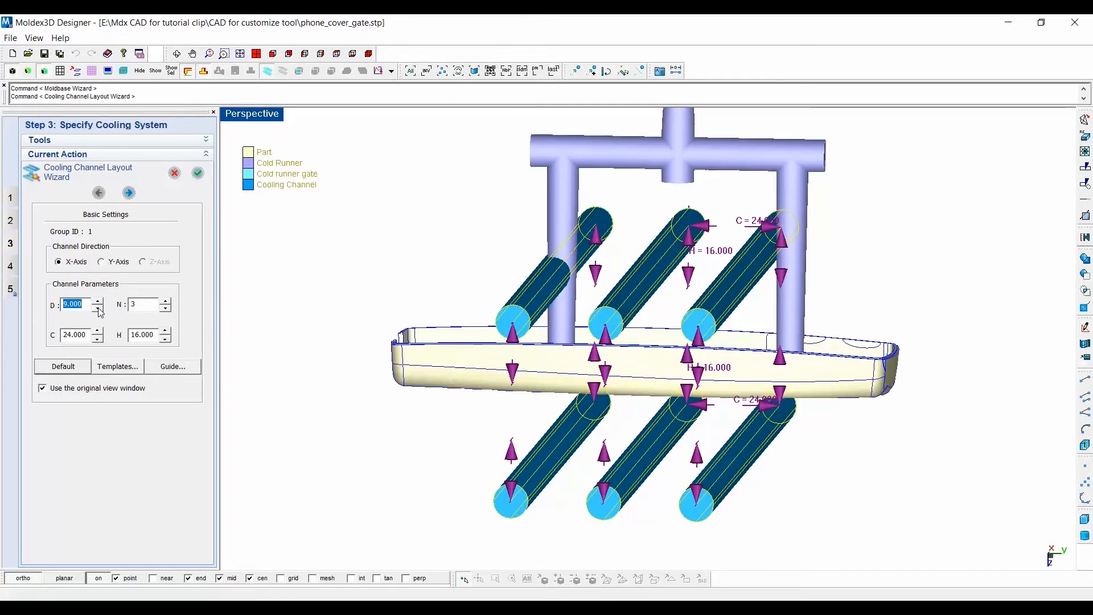
{"action": "left_click", "coordinate": [98, 308]}
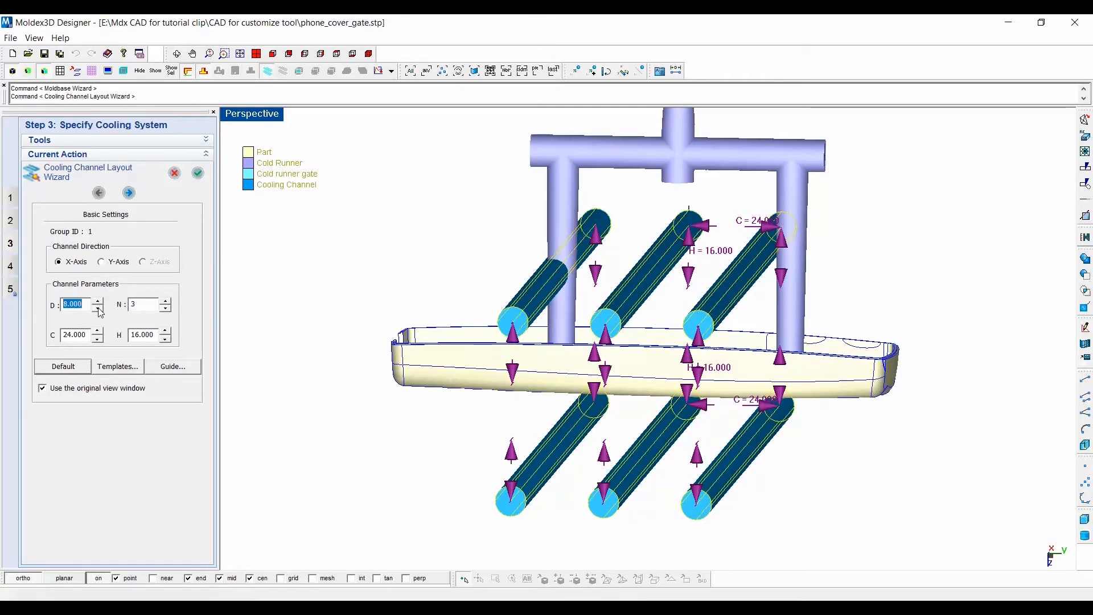
Widen the spacing C between the cooling channels and adjust their distance H from the part
{"action": "left_click_drag", "start_coordinate": [98, 332], "coordinate": [99, 332]}
{"action": "left_click", "coordinate": [165, 338]}
{"action": "left_click_drag", "start_coordinate": [169, 331], "coordinate": [168, 331]}
{"action": "mouse_move", "coordinate": [391, 410]}
{"action": "middle_mouse_down"}
{"action": "mouse_move", "coordinate": [416, 416]}
{"action": "mouse_move", "coordinate": [344, 405]}
{"action": "mouse_move", "coordinate": [407, 412]}
{"action": "mouse_move", "coordinate": [398, 410]}
{"action": "middle_mouse_up"}
Create the cooling channels both above and below the part, leaving Connect Operation off
{"action": "left_click", "coordinate": [129, 193]}
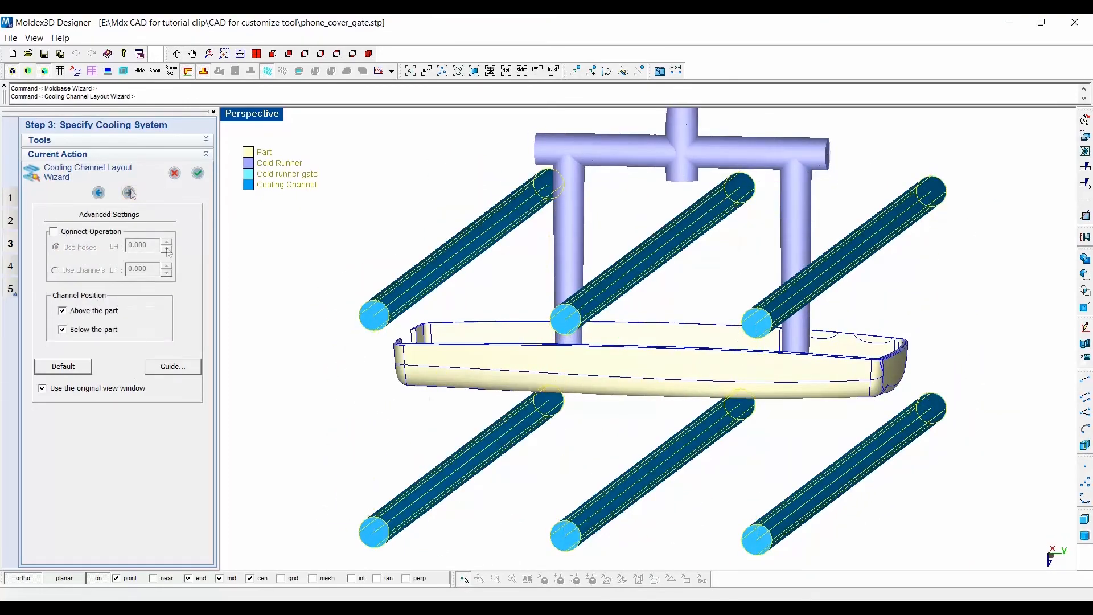
{"action": "left_click", "coordinate": [198, 174]}
{"action": "middle_click_drag", "start_coordinate": [393, 402], "coordinate": [538, 436]}
{"action": "scroll", "coordinate": [558, 400], "scroll_direction": "down", "scroll_amount": 3}
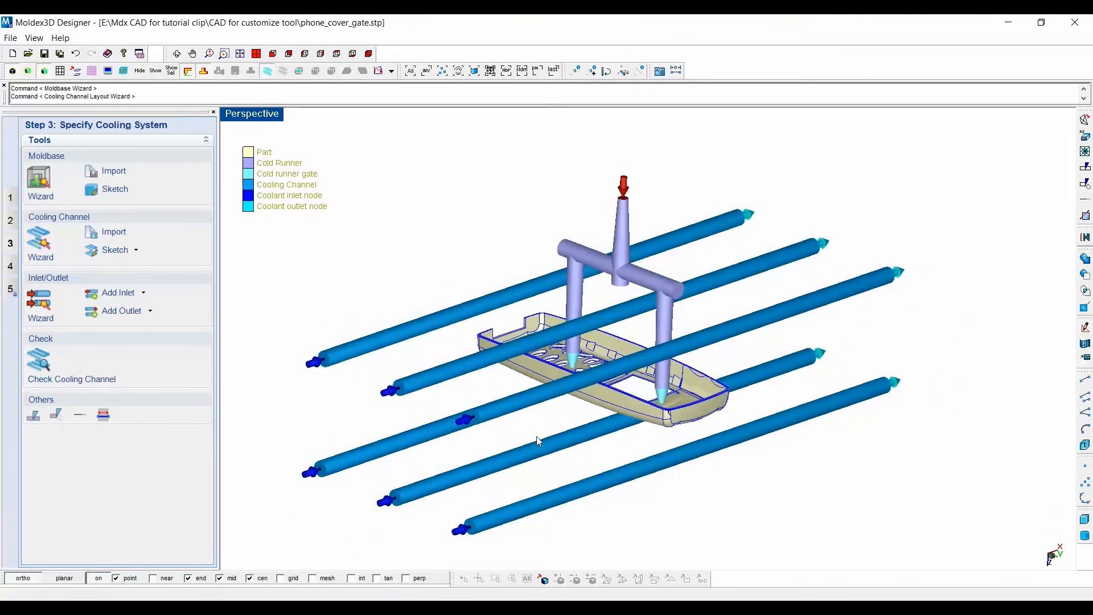
{"action": "scroll", "coordinate": [536, 437], "scroll_direction": "up", "scroll_amount": 1}
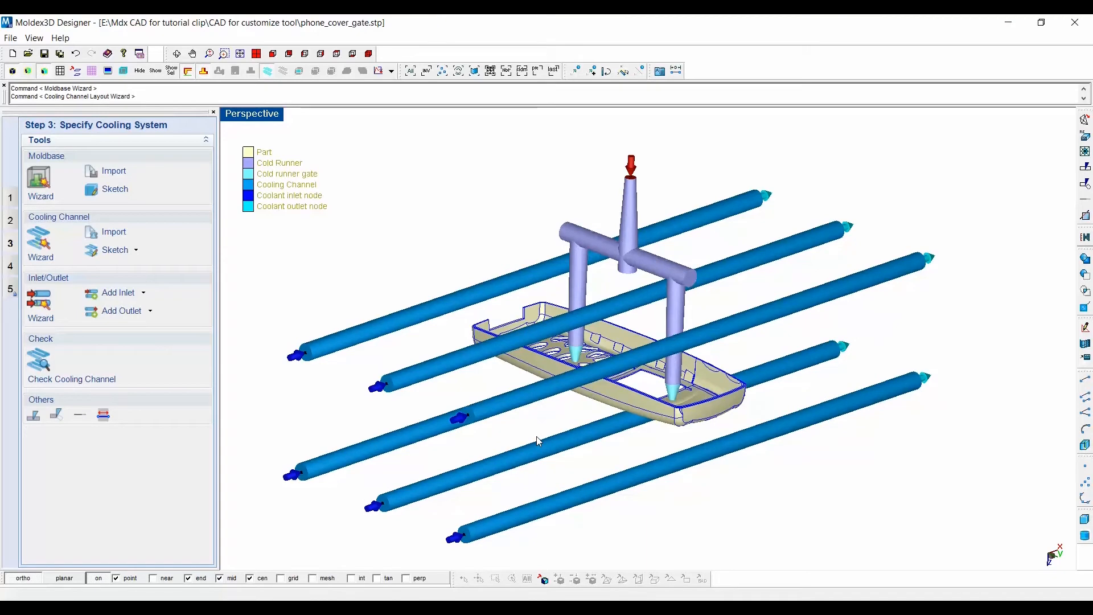
{"action": "middle_click_drag", "start_coordinate": [536, 436], "coordinate": [550, 429], "text": "ctrl"}
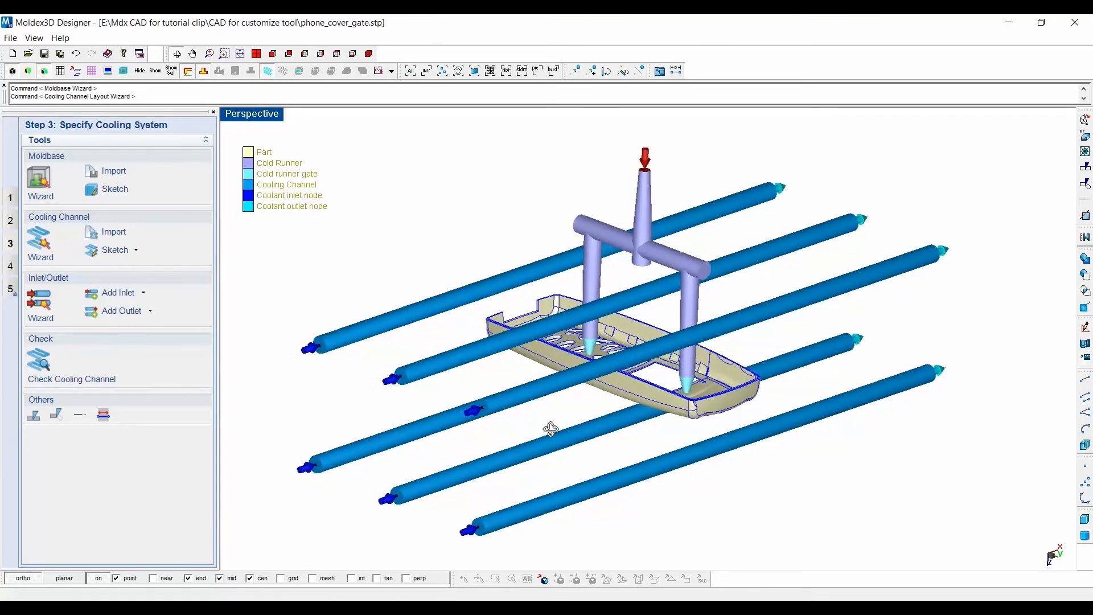
{"action": "scroll", "coordinate": [590, 470], "scroll_direction": "up", "scroll_amount": 1}
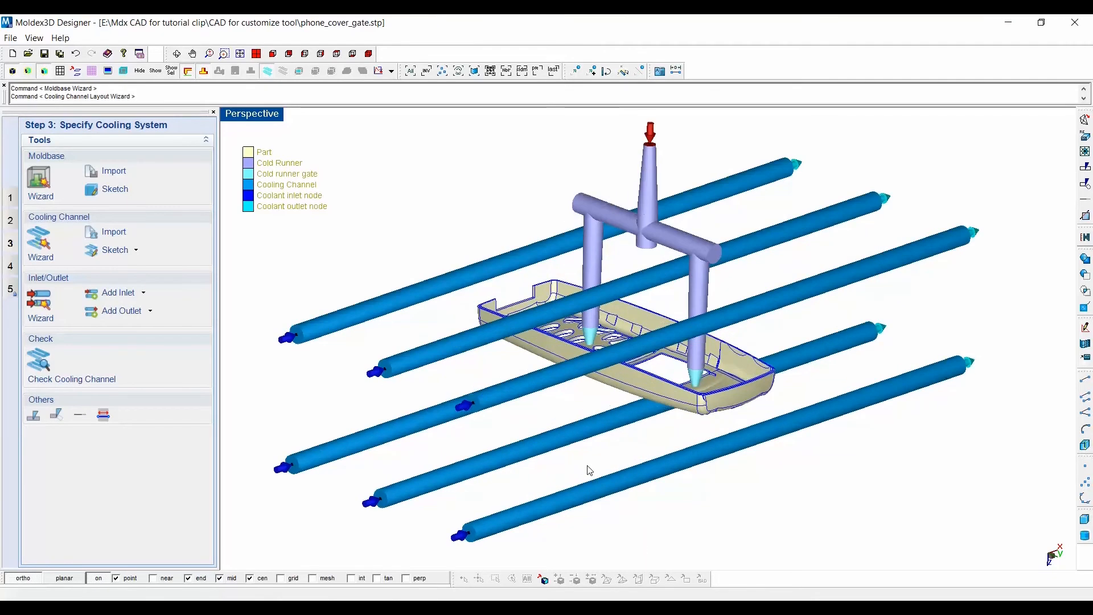